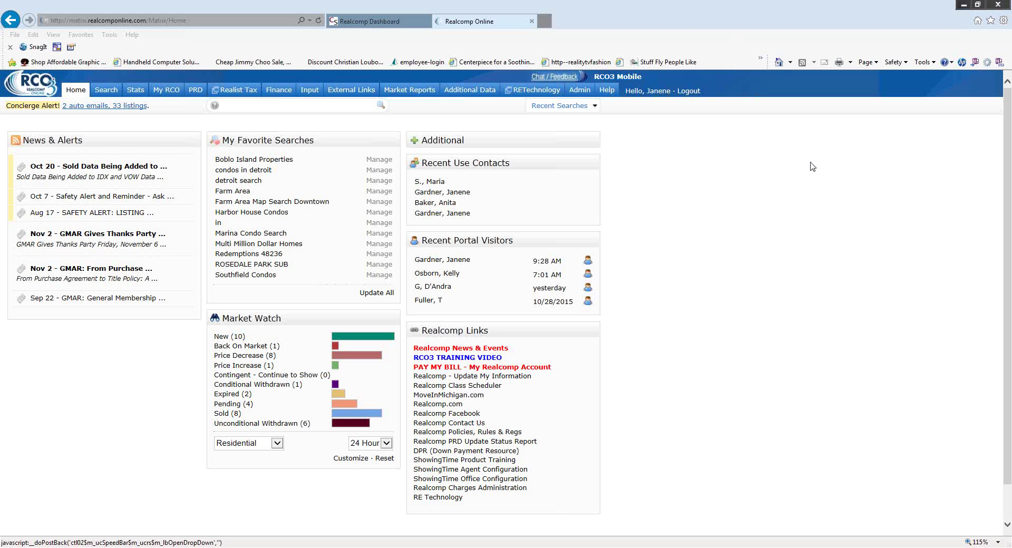
# Reveal the Search menu's Residential search options on the home dashboard.
pyautogui.moveTo(103, 93)
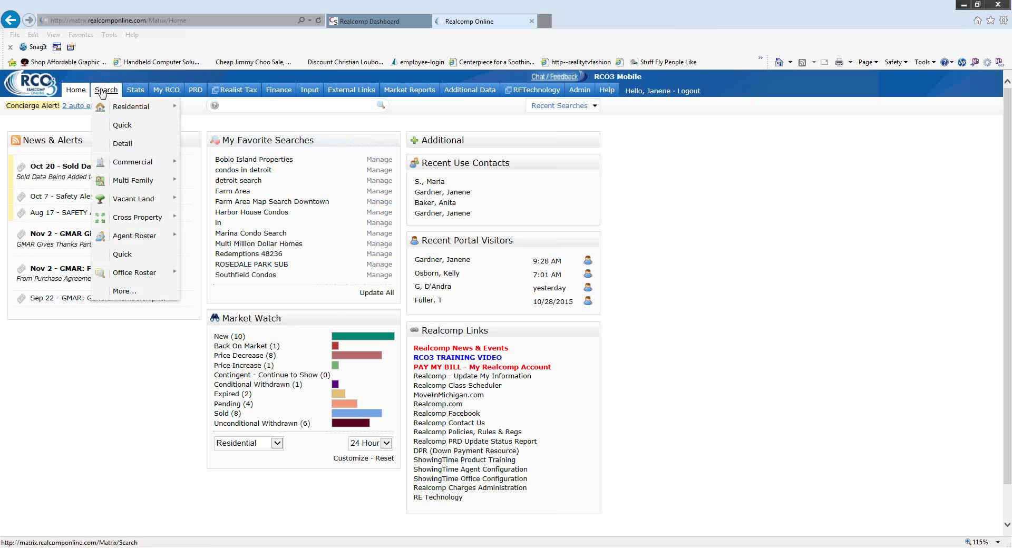
# Open the Residential Quick search form with blank criteria and 5000+ matches.
pyautogui.moveTo(118, 107)
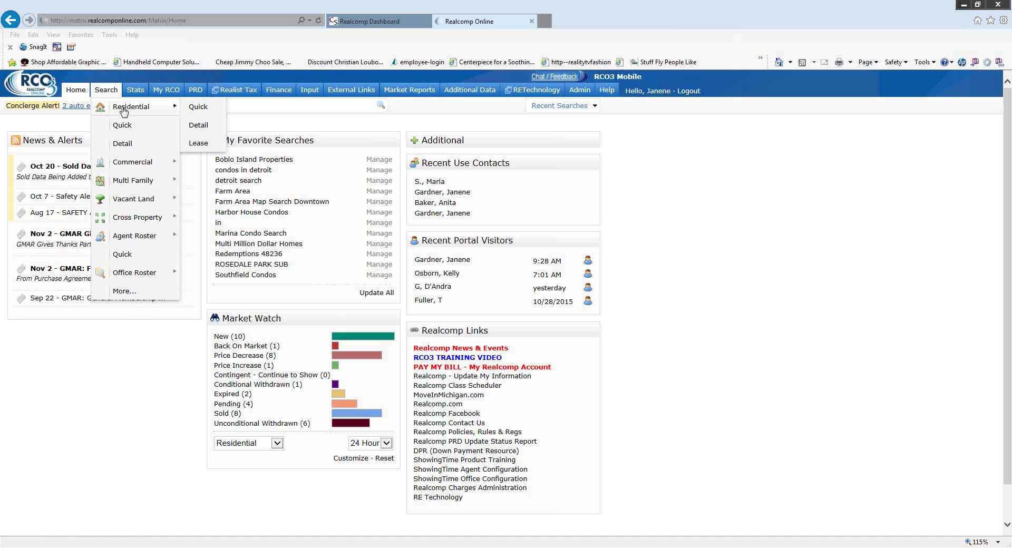
pyautogui.click(205, 112)
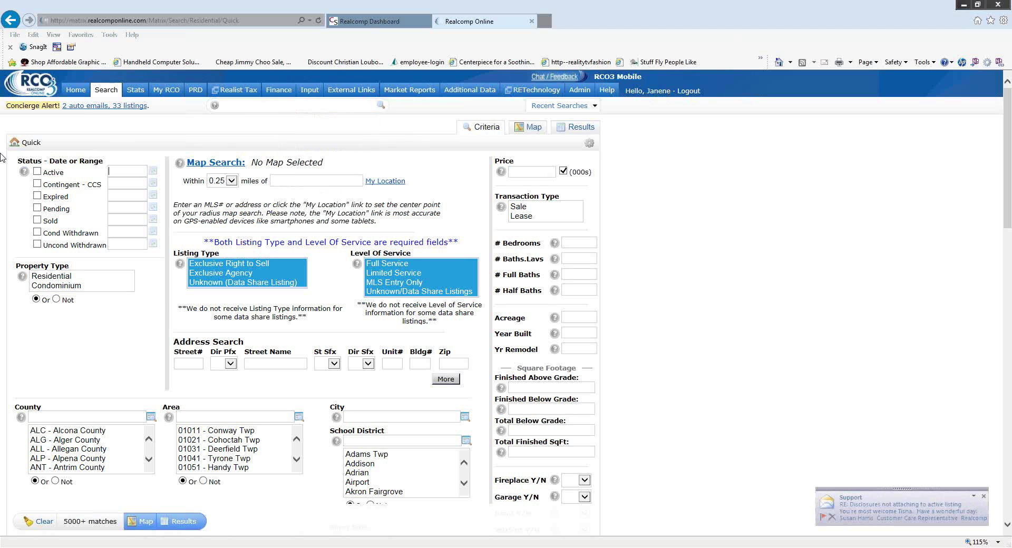
pyautogui.moveTo(106, 90)
pyautogui.moveTo(137, 107)
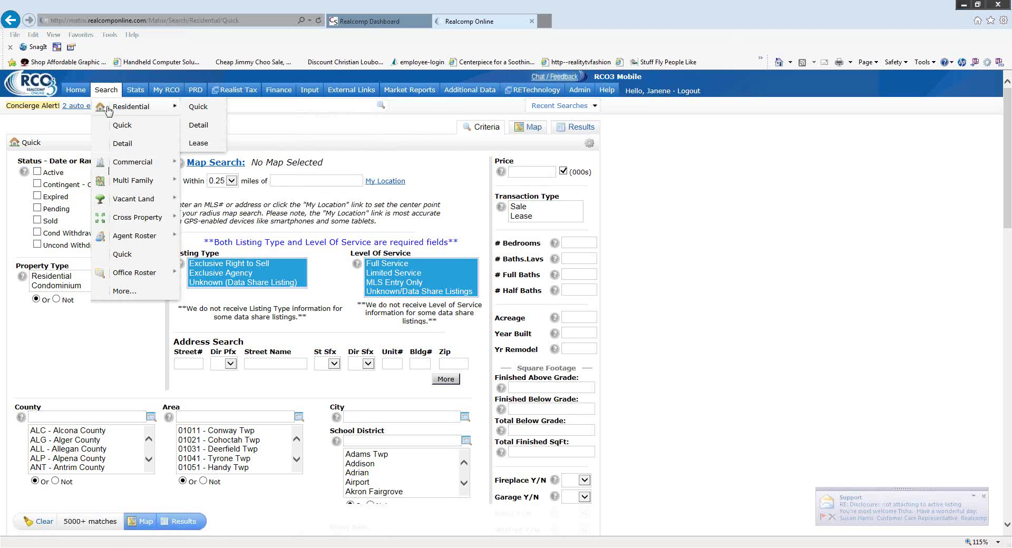
pyautogui.click(199, 107)
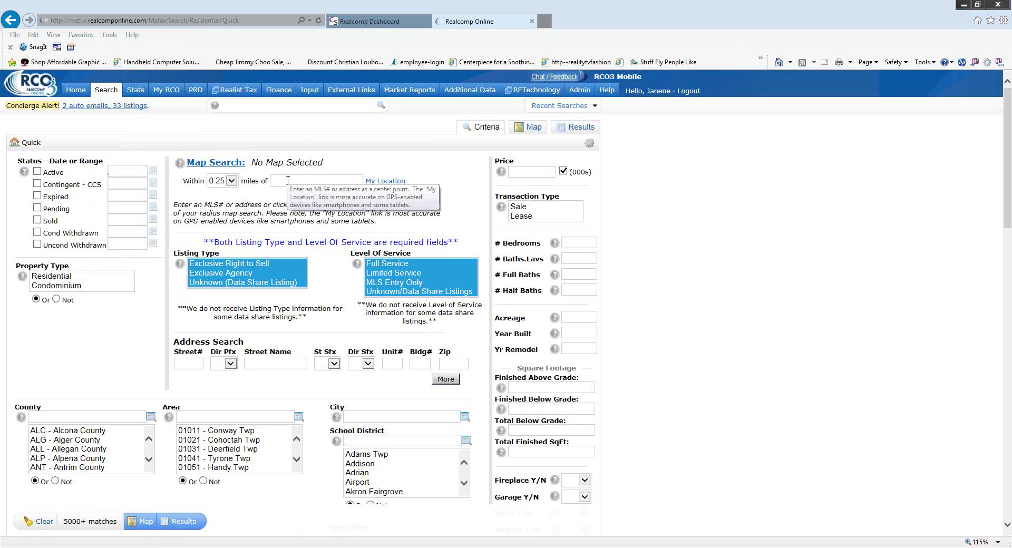
pyautogui.click(288, 180)
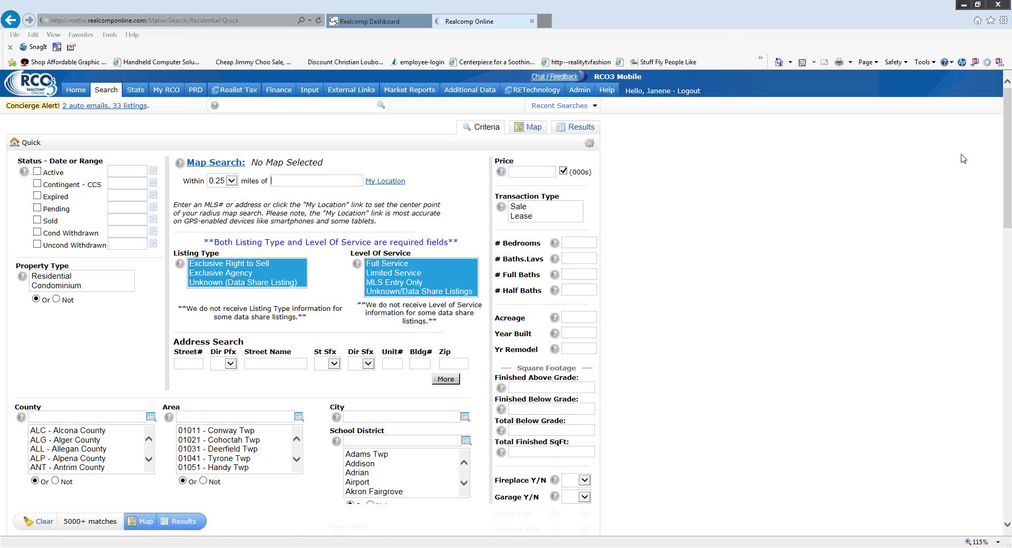
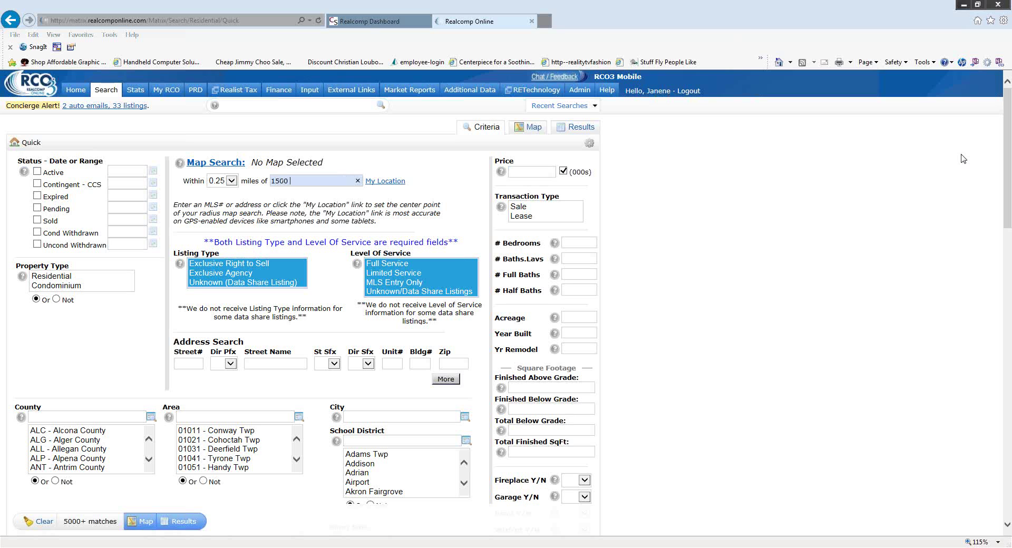
# Enter the subject property's street address and city as the map radius search center.
pyautogui.click(232, 182)
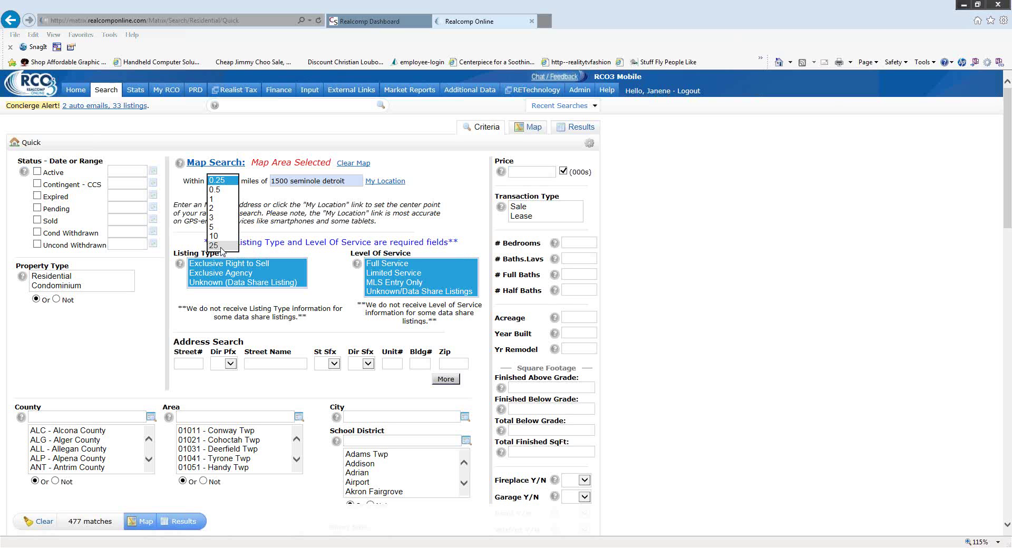
# Widen the search radius around the address to 1 mile, giving 3661 matches.
pyautogui.click(225, 199)
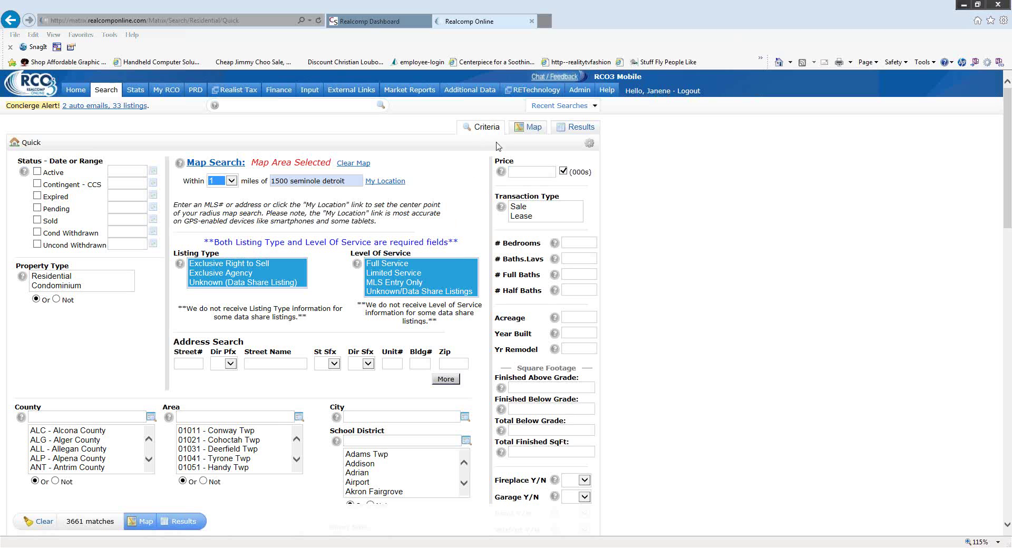
# Preview the 3661 matches on the map, then return to the search criteria.
pyautogui.click(532, 129)
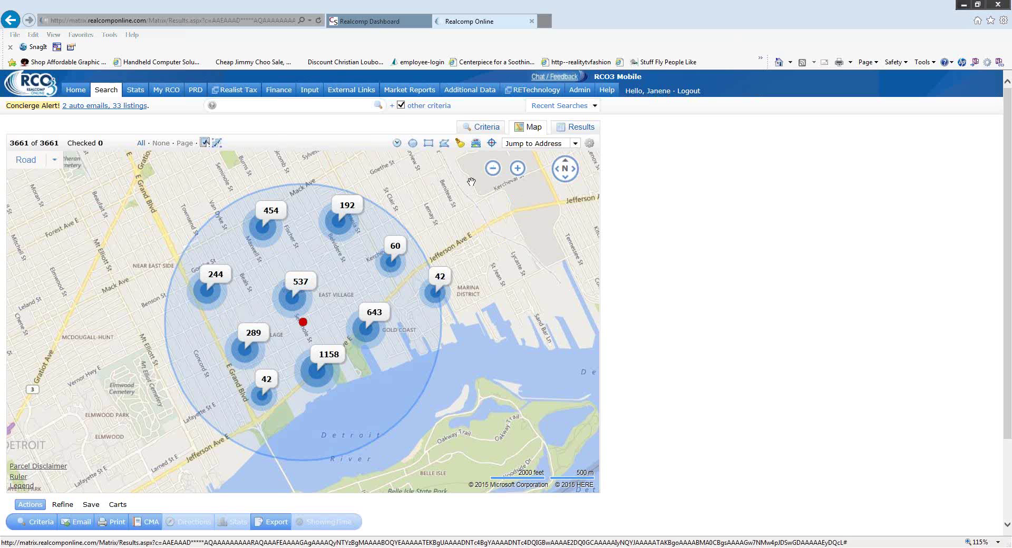
pyautogui.click(484, 129)
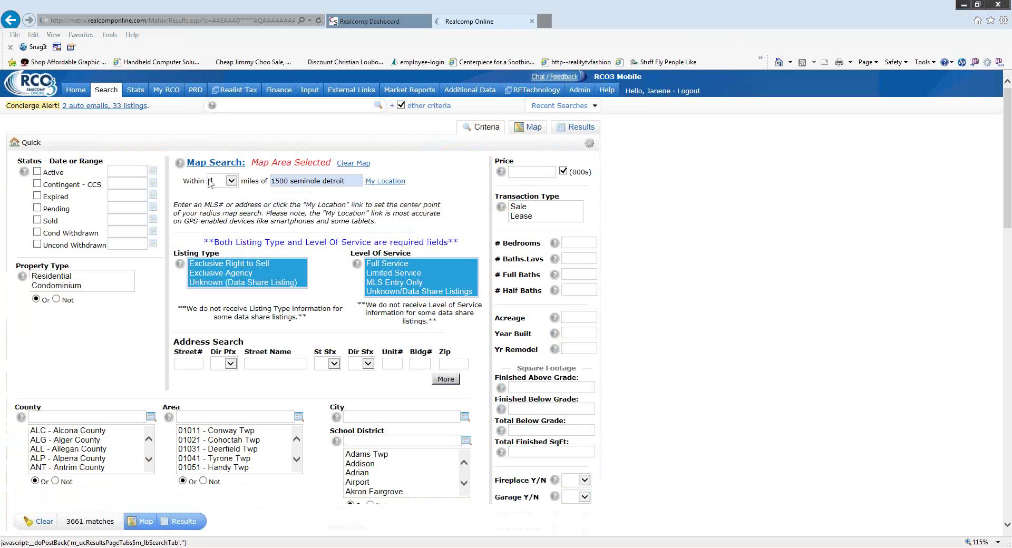
# Narrow the radius to 0.5 miles and include Sold listings in the search.
pyautogui.click(231, 181)
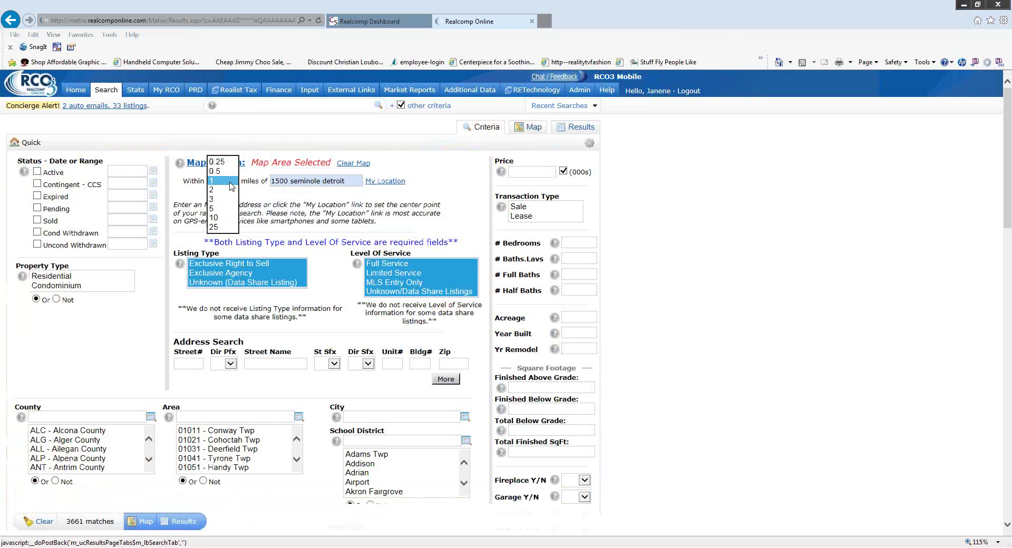
pyautogui.click(232, 172)
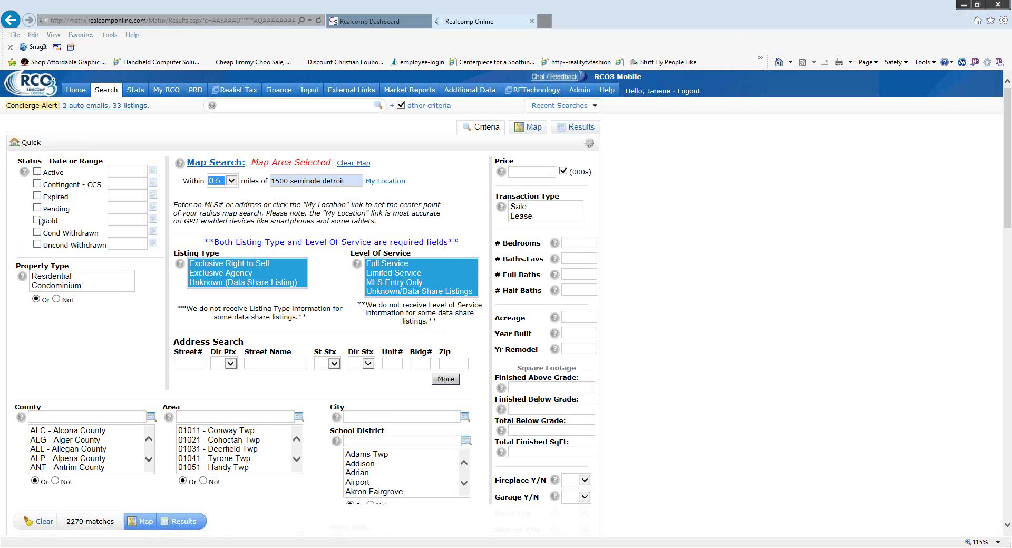
pyautogui.click(37, 220)
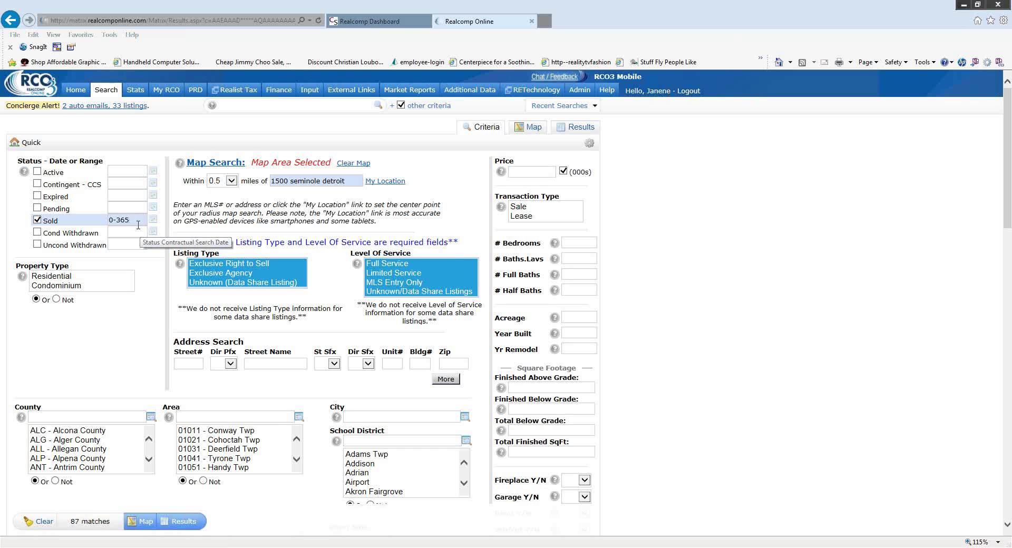
# Change the Sold date range from 0-365 to 0-180 days.
pyautogui.press('BackSpace')
pyautogui.press('BackSpace')
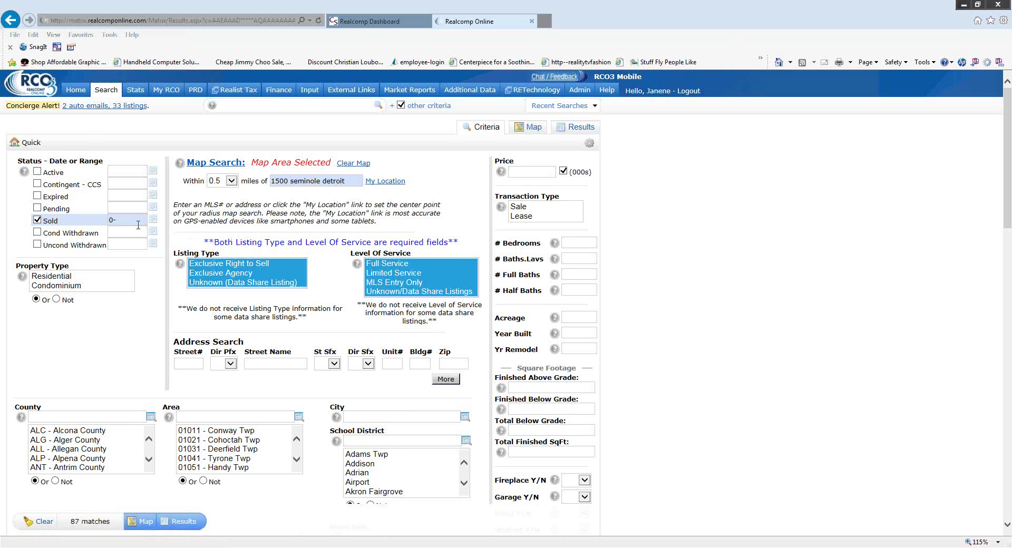
pyautogui.write('180')
# Limit property type to Residential and review the remaining criteria at 19 matches.
pyautogui.click(79, 277)
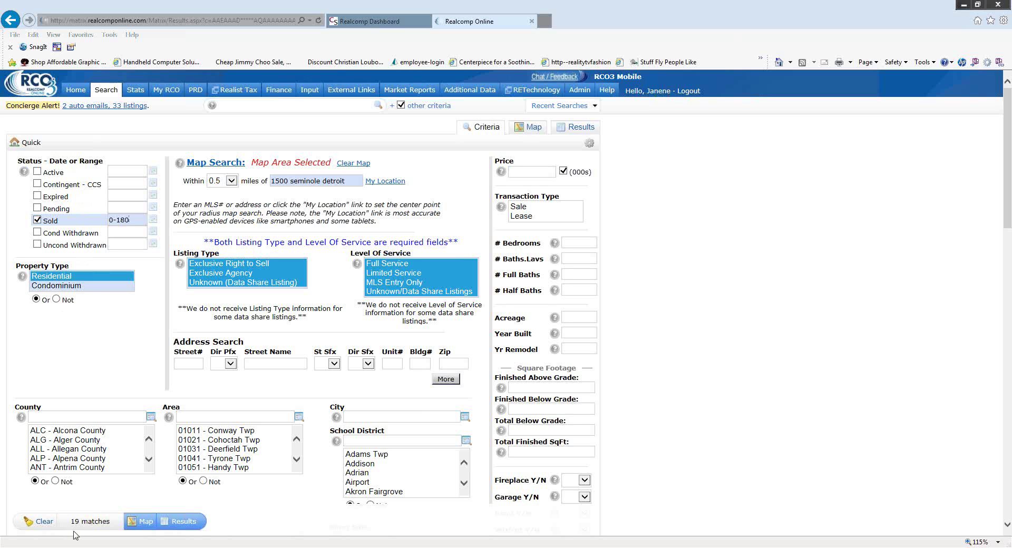
pyautogui.click(299, 449)
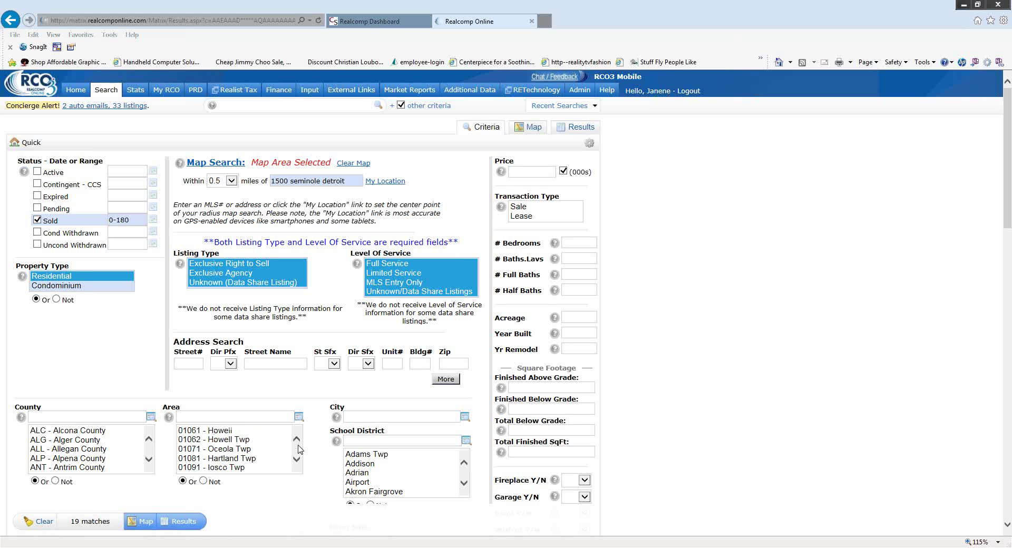
pyautogui.scroll(-1, 299, 449)
pyautogui.scroll(-3, 325, 447)
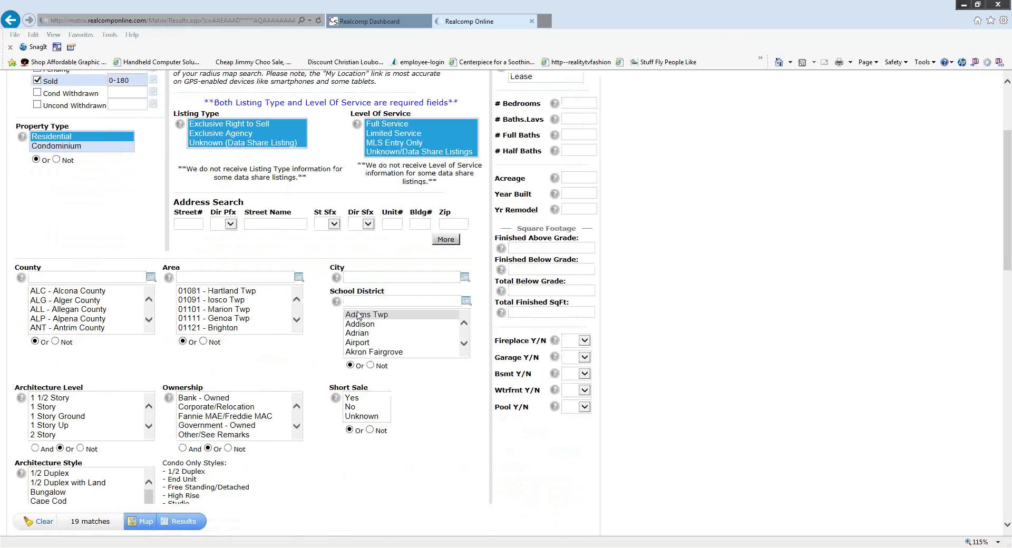
pyautogui.scroll(3, 346, 253)
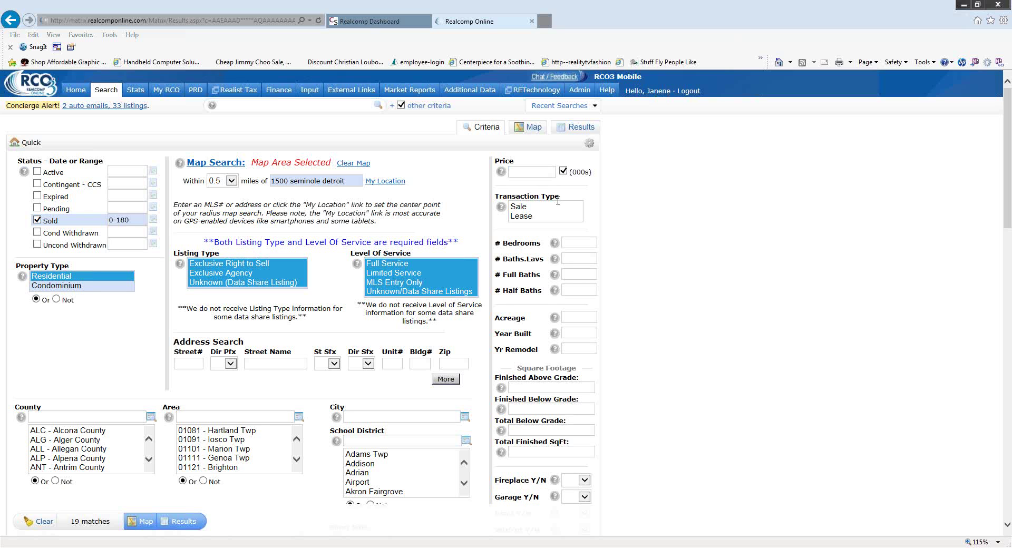
# Restrict the transaction type to Sale, trimming results from 19 to 16.
pyautogui.click(558, 207)
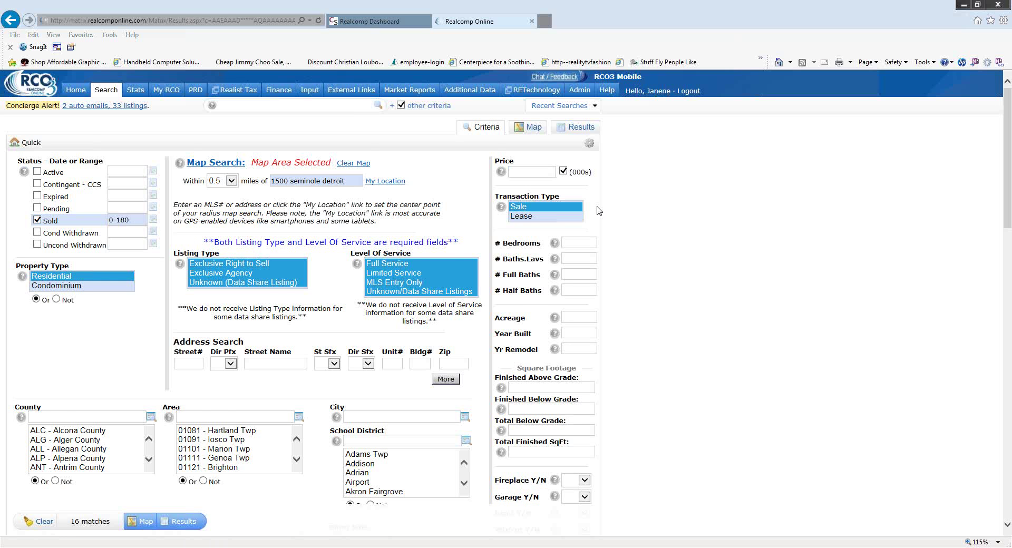
pyautogui.scroll(-3, 598, 211)
# Enter 4+ in # Bedrooms and 2+ in # Baths.Lavs, leaving 12 matches.
pyautogui.moveTo(555, 249)
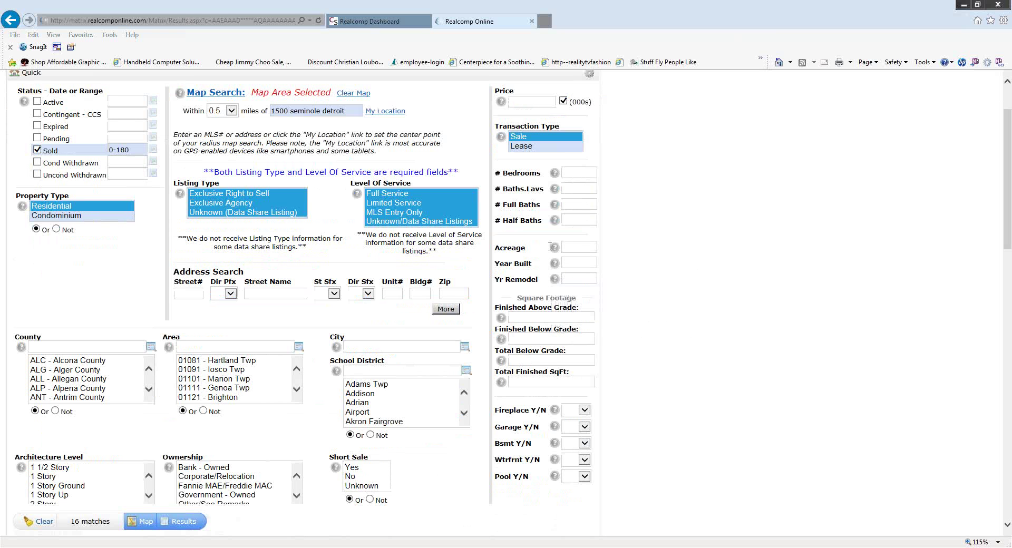
pyautogui.click(580, 172)
pyautogui.write('4+')
pyautogui.click(567, 190)
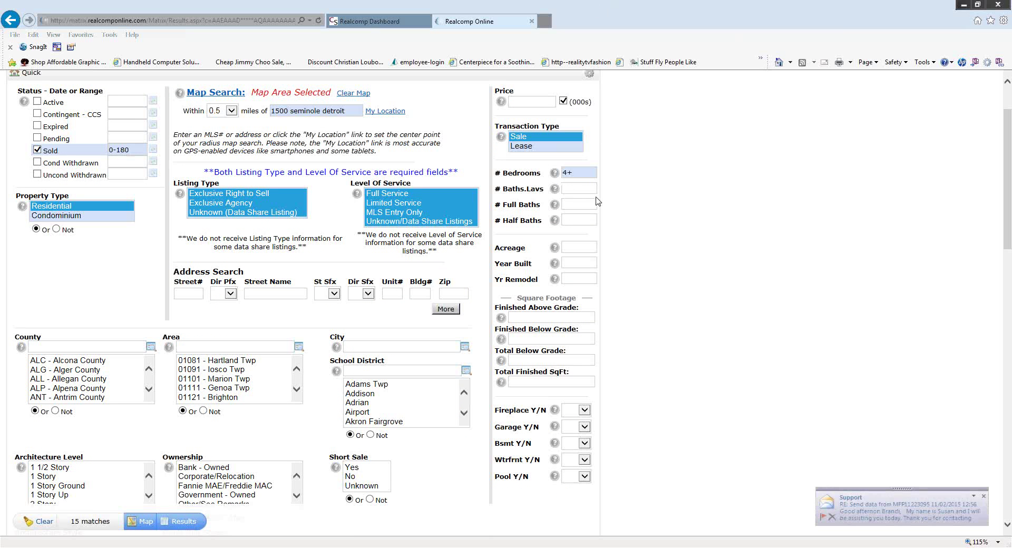
pyautogui.write('2+')
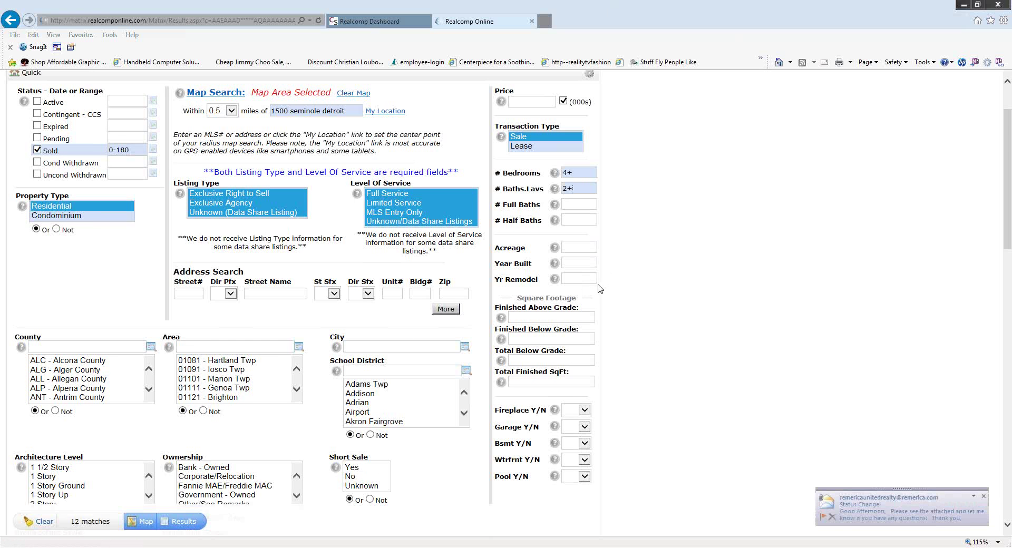
pyautogui.scroll(-2, 600, 289)
# Set both Garage Y/N and Bsmt Y/N to Yes, narrowing the search to 10 matches.
pyautogui.scroll(-2, 599, 289)
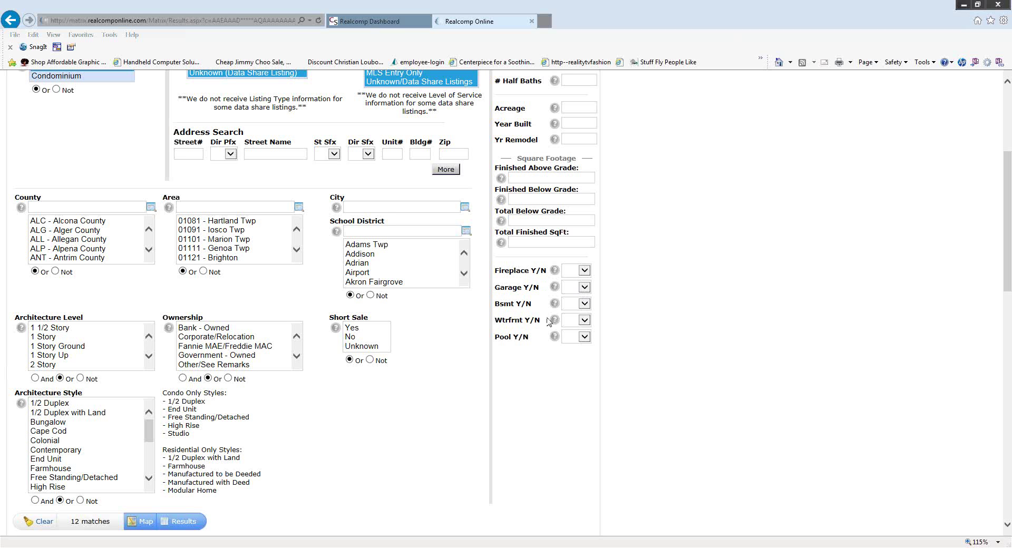
pyautogui.click(585, 288)
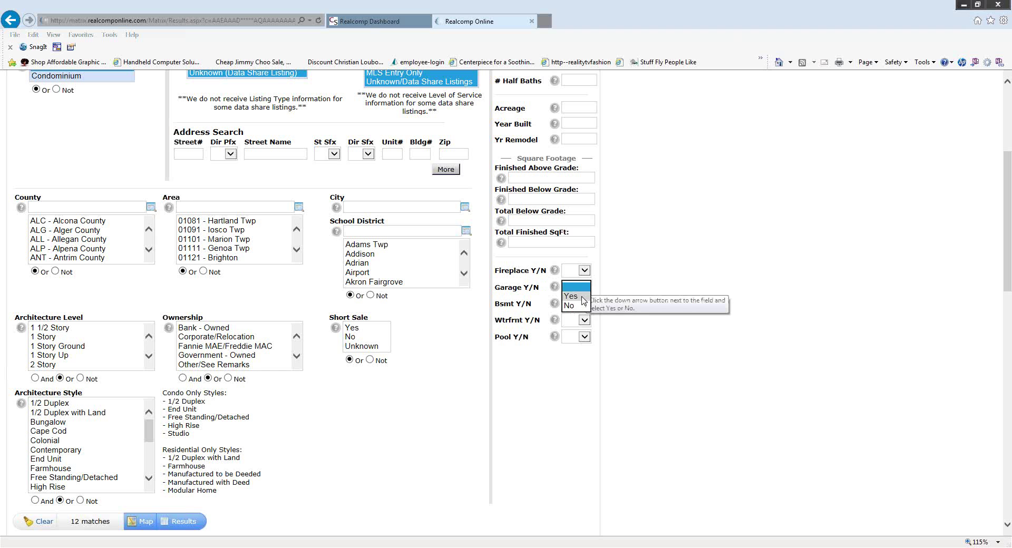
pyautogui.click(582, 297)
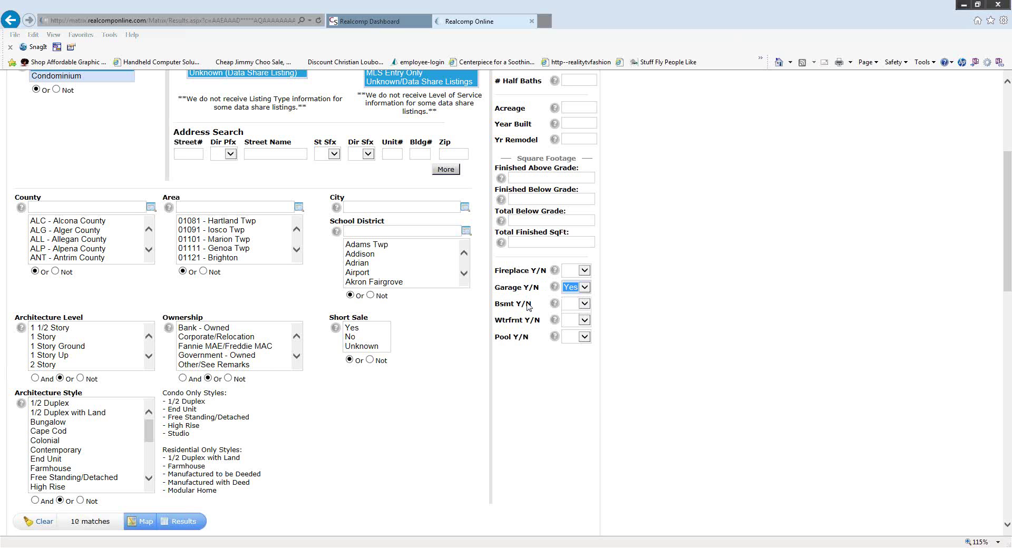
pyautogui.click(584, 304)
pyautogui.click(577, 315)
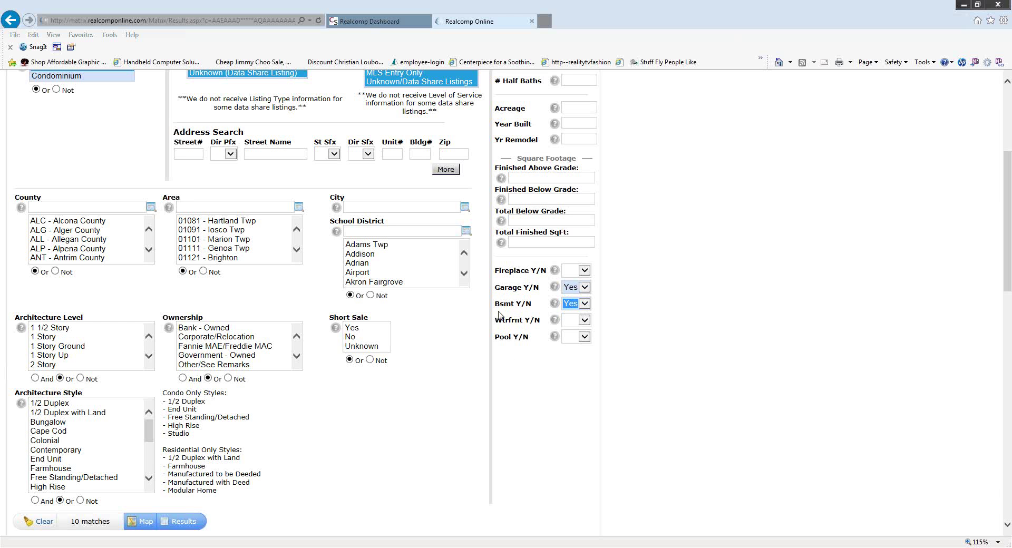
pyautogui.scroll(4, 496, 379)
pyautogui.scroll(-3, 485, 434)
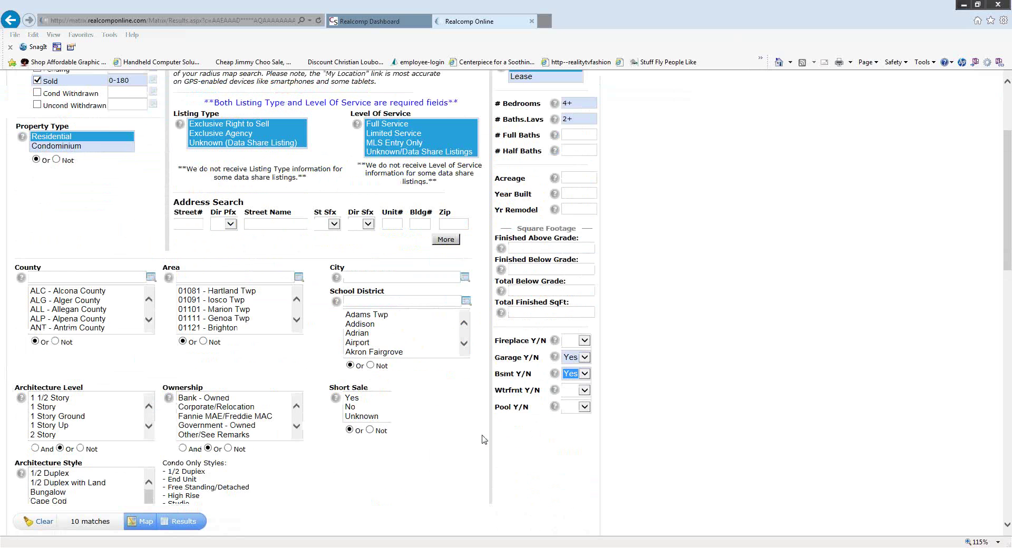
# Open the 10 matching results and show them as pins on the map.
pyautogui.scroll(-2, 255, 531)
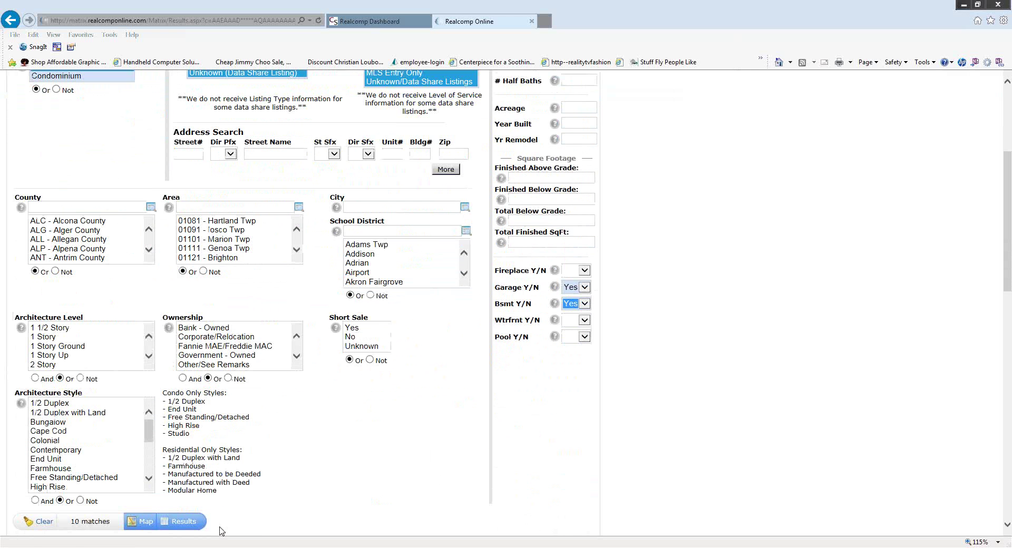
pyautogui.click(184, 525)
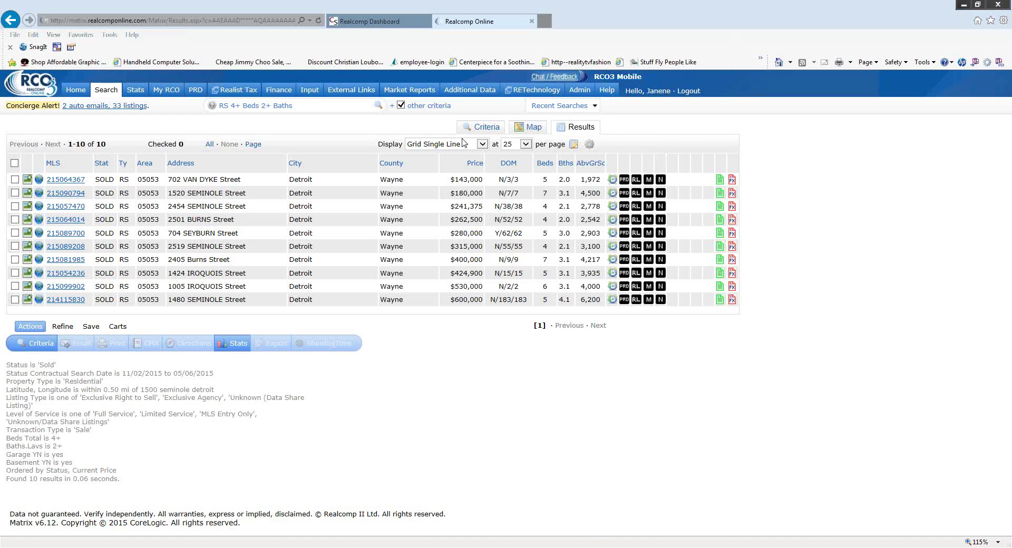
pyautogui.click(533, 128)
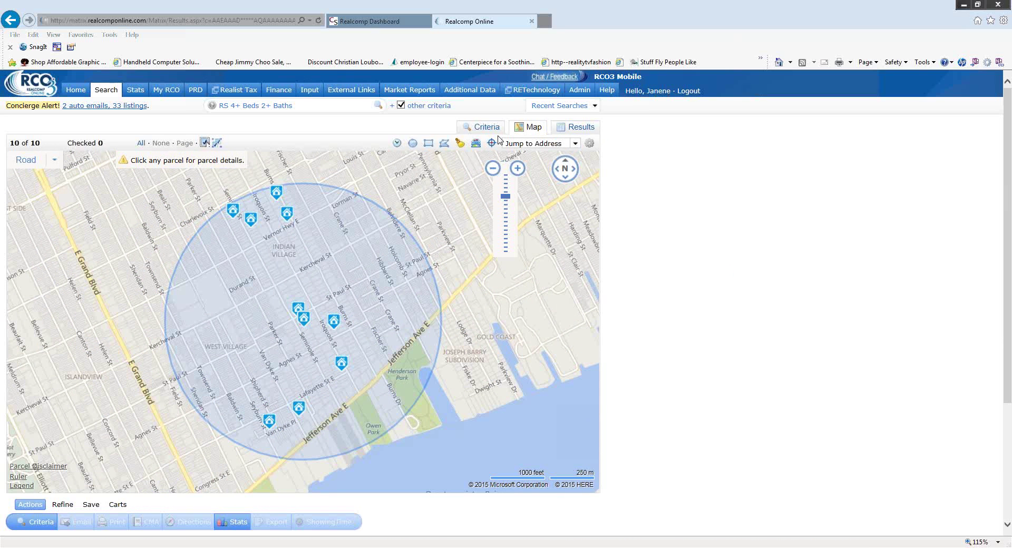
# Switch the results list to the Summary display and browse the 10 sold listings.
pyautogui.click(577, 132)
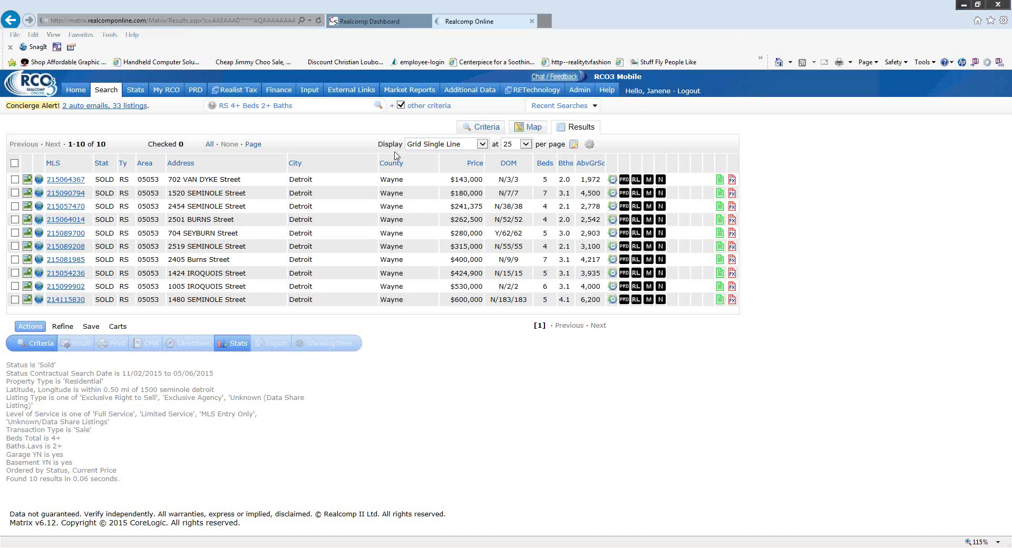
pyautogui.click(482, 145)
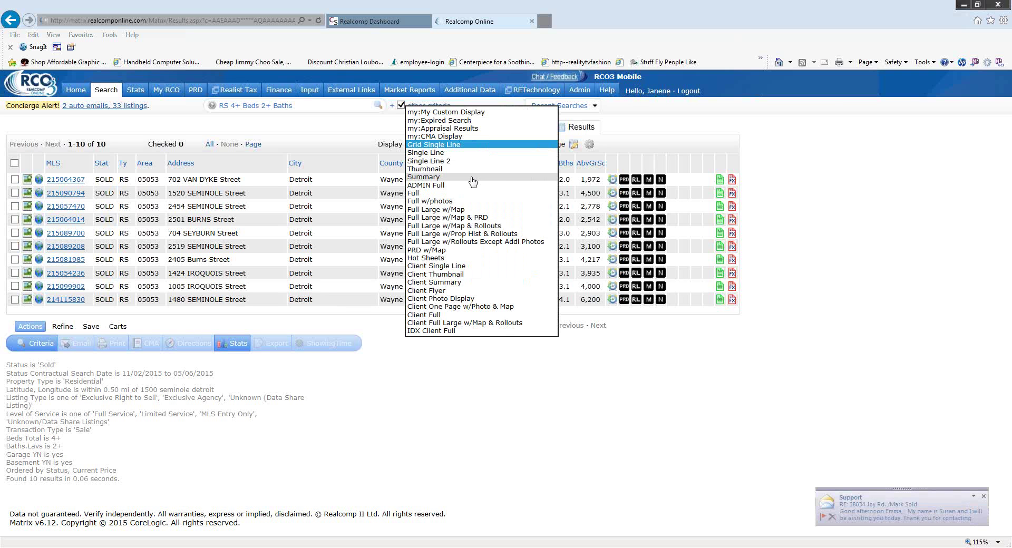
pyautogui.click(472, 181)
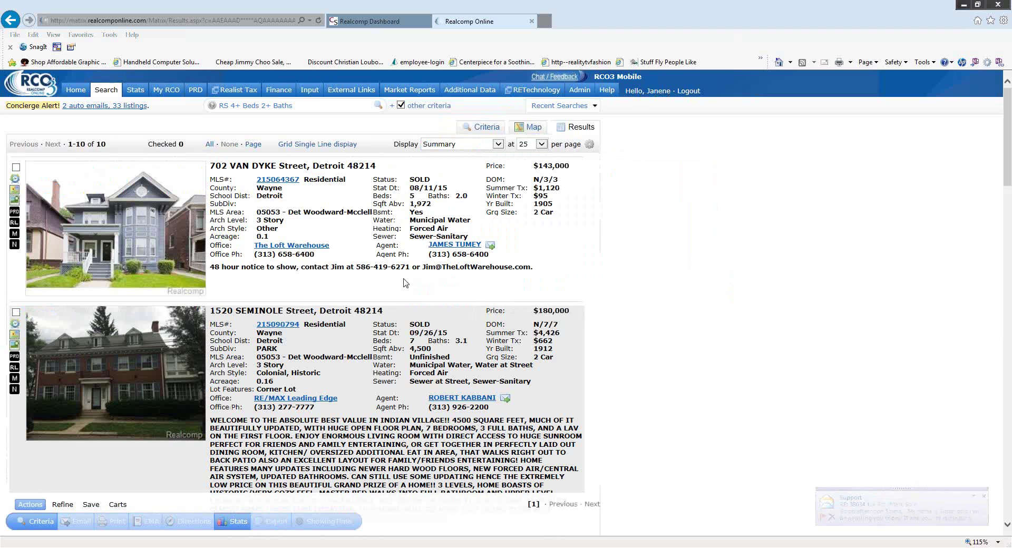
pyautogui.scroll(-8, 476, 278)
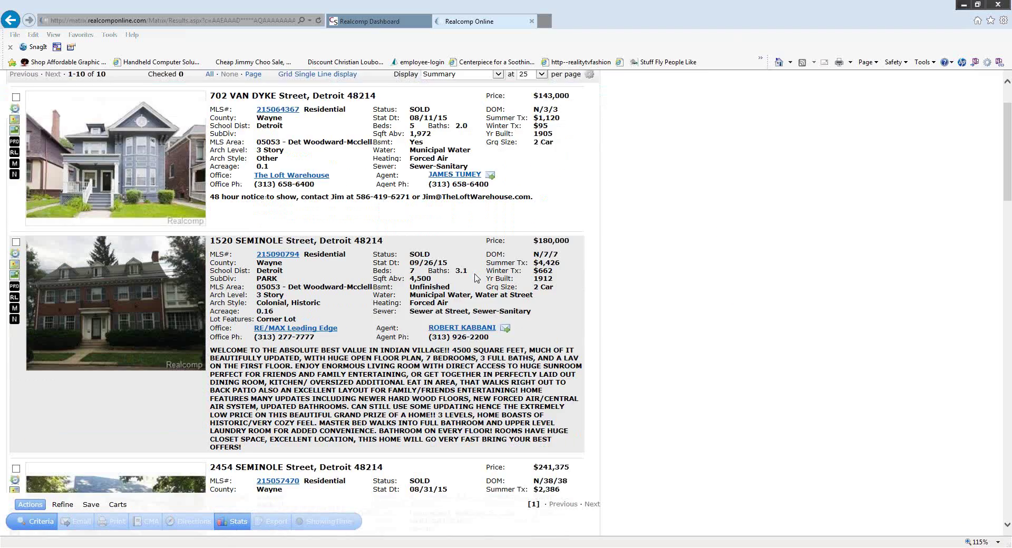
pyautogui.scroll(-10, 477, 278)
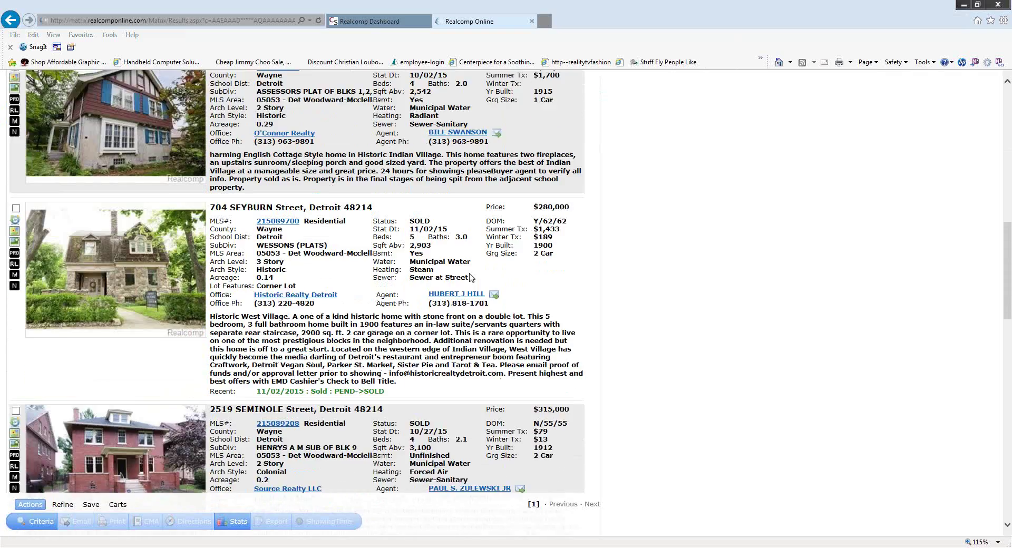
pyautogui.scroll(-15, 471, 278)
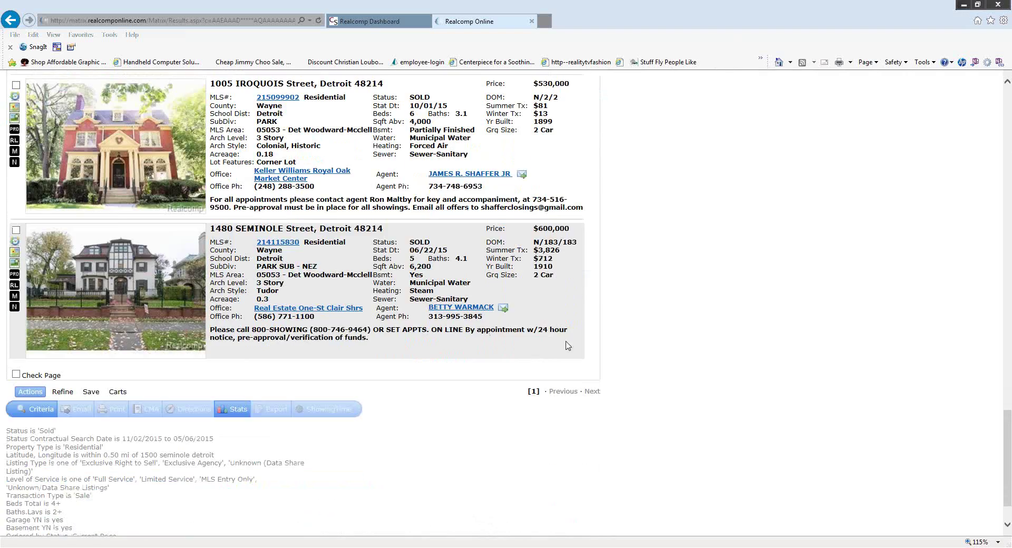
pyautogui.scroll(5, 585, 298)
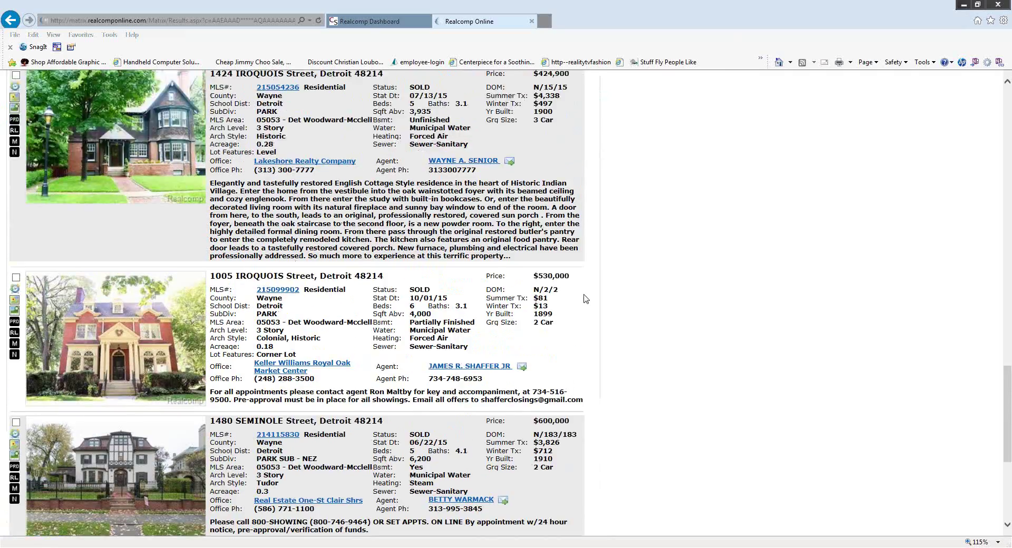
pyautogui.scroll(10, 584, 299)
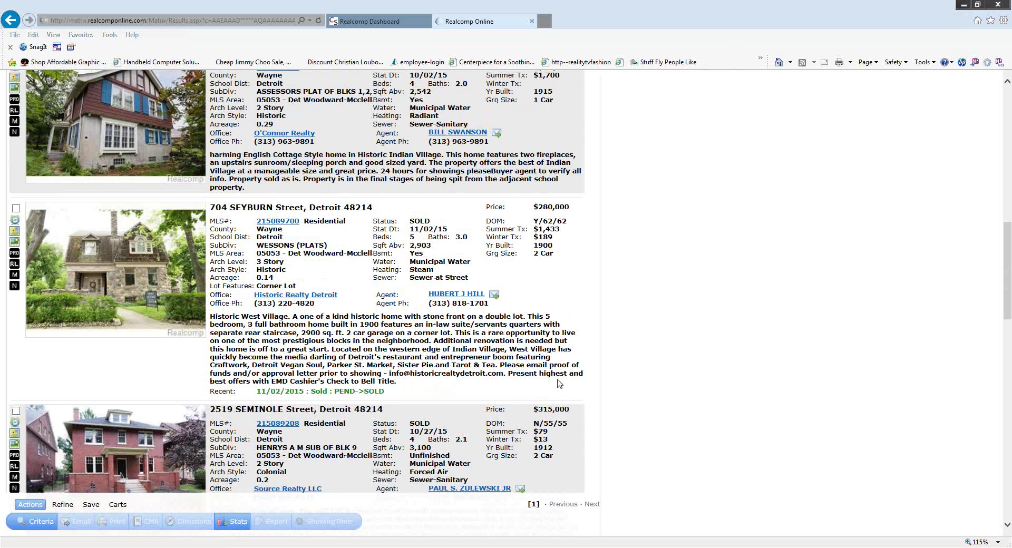
pyautogui.scroll(2, 559, 382)
pyautogui.scroll(5, 559, 381)
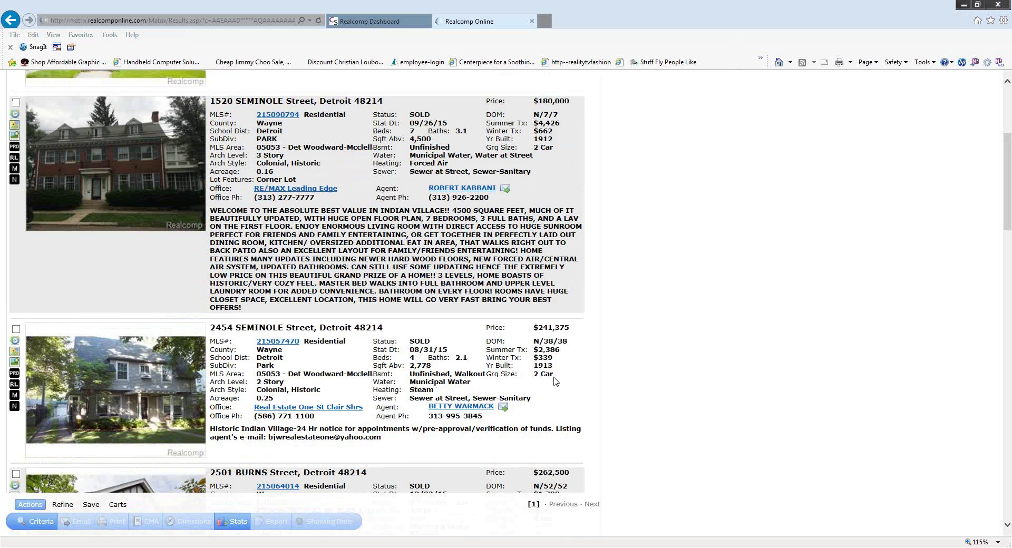
pyautogui.scroll(4, 558, 381)
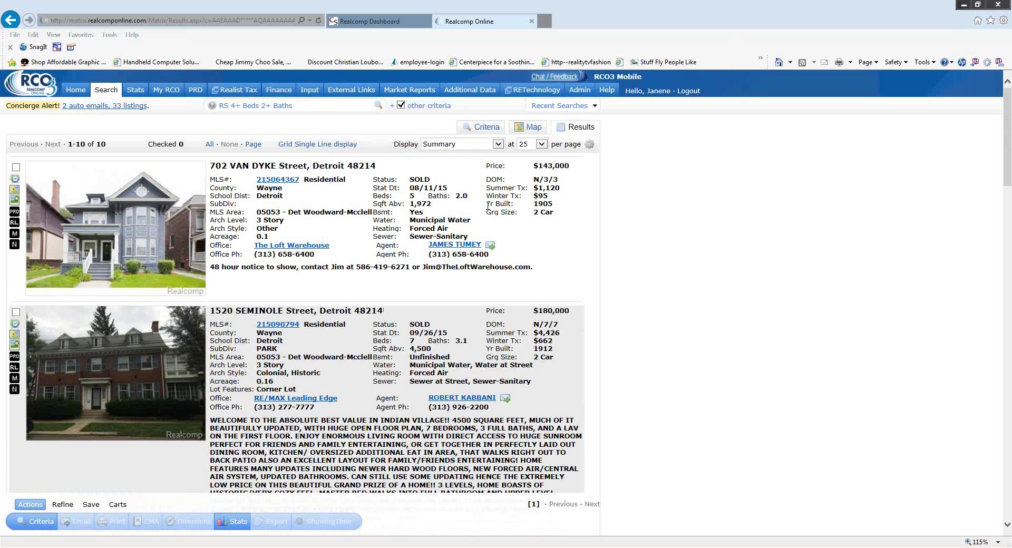
# Show results in Single Line 2 format, sorted by AbvGrSqFt ascending (1,972 to 6,200).
pyautogui.click(498, 145)
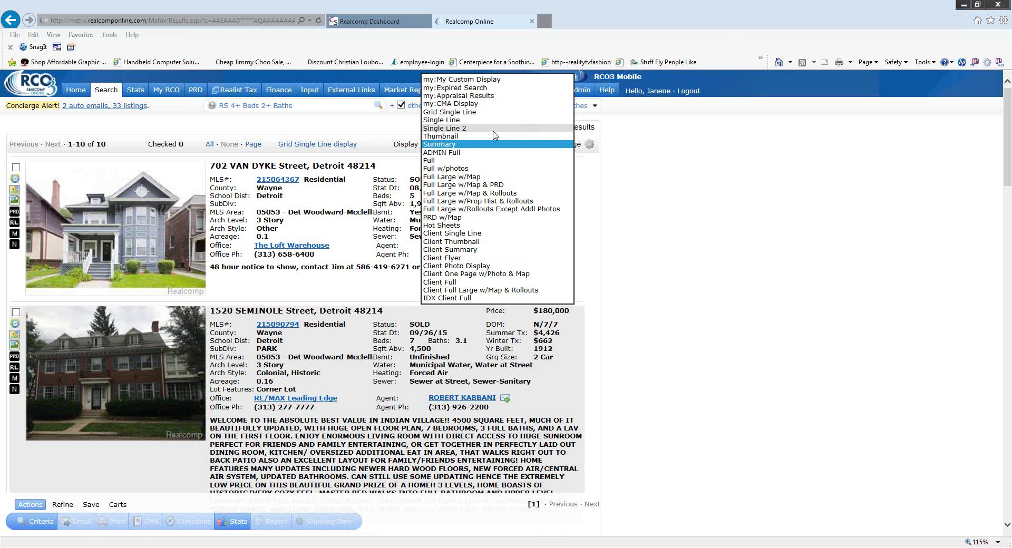
pyautogui.click(494, 130)
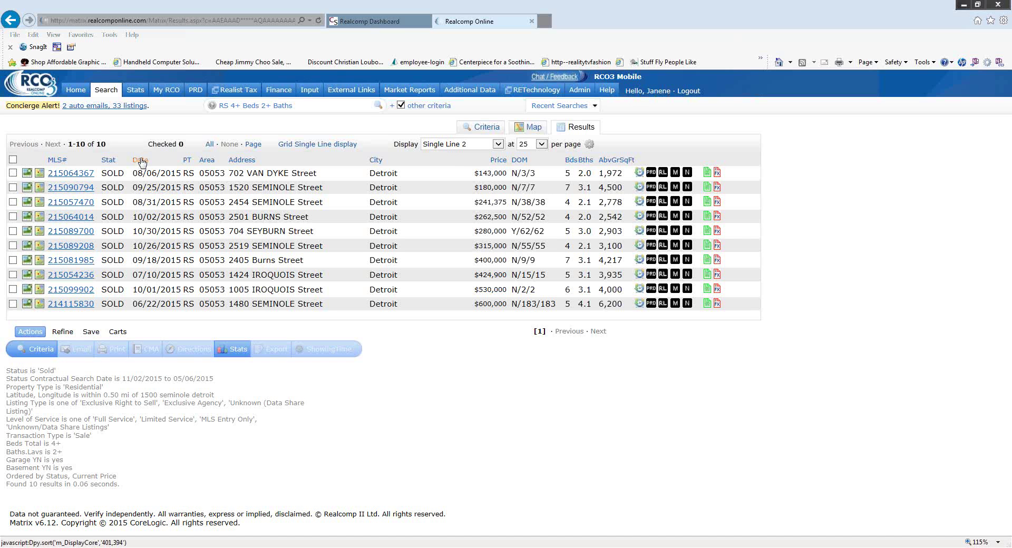
pyautogui.click(141, 160)
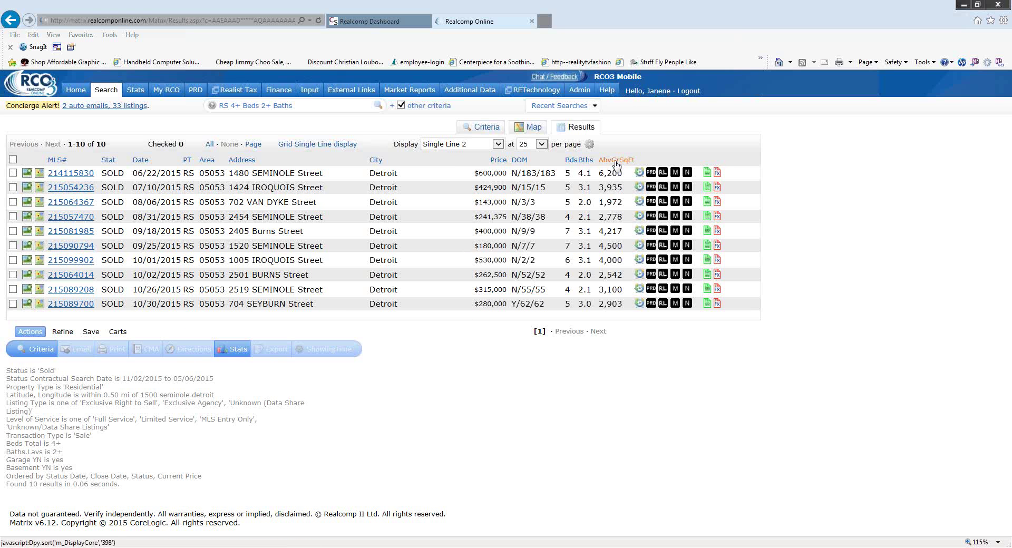
pyautogui.click(616, 159)
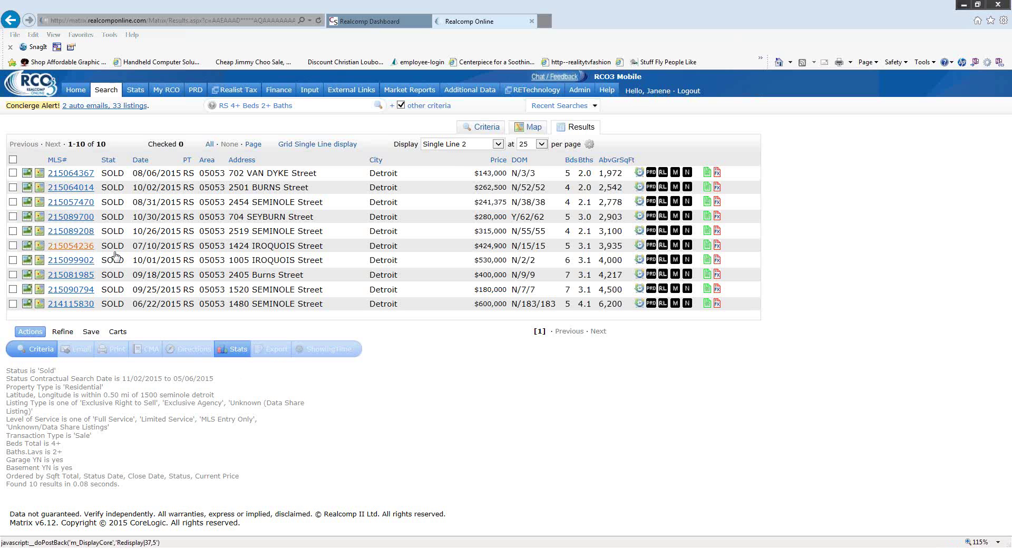
pyautogui.click(12, 260)
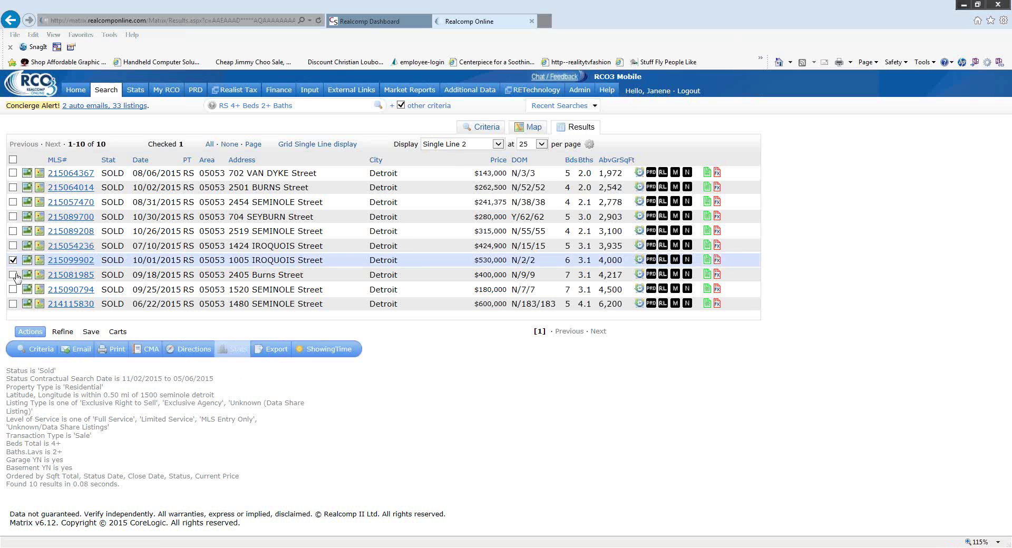
pyautogui.click(12, 275)
pyautogui.click(13, 290)
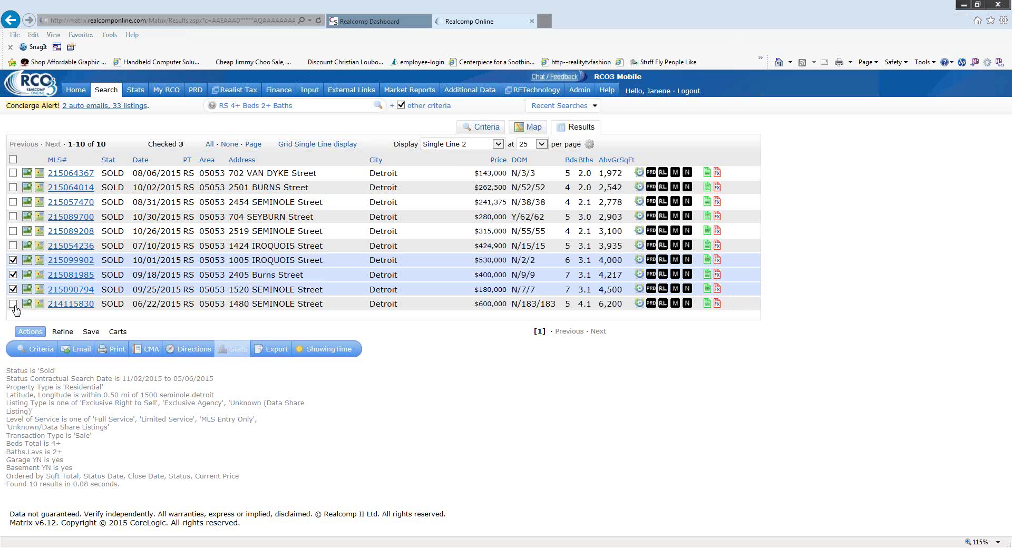
pyautogui.click(13, 305)
pyautogui.click(13, 231)
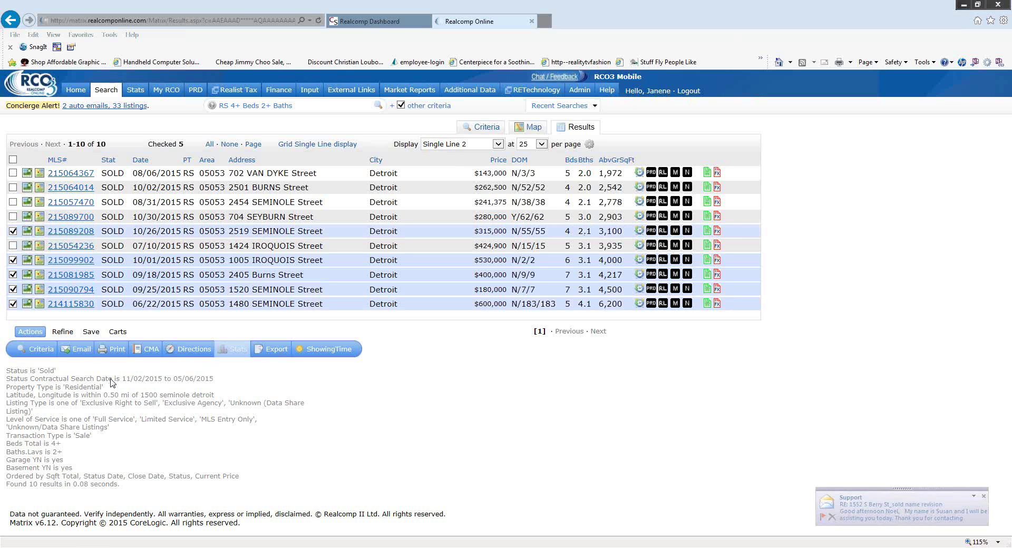
pyautogui.click(116, 356)
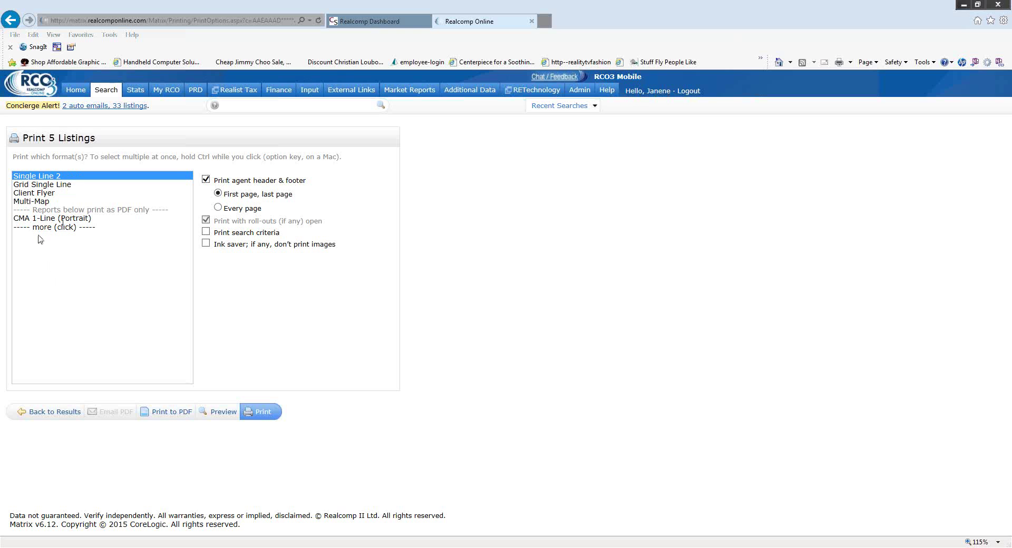
pyautogui.click(49, 229)
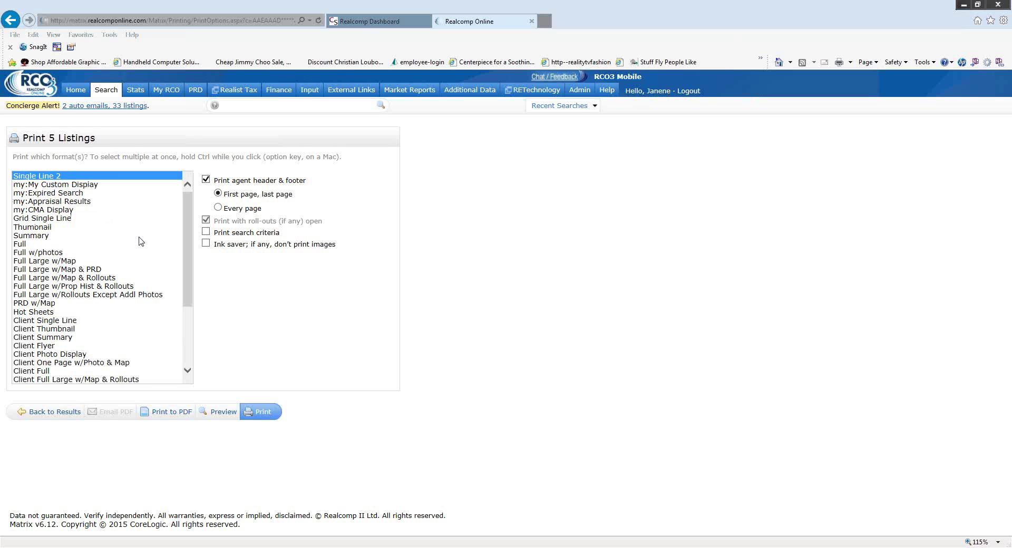
# Select Client Flyer, Multi-Map and CMA 1-Line (Portrait) as the report formats.
pyautogui.scroll(-4, 157, 219)
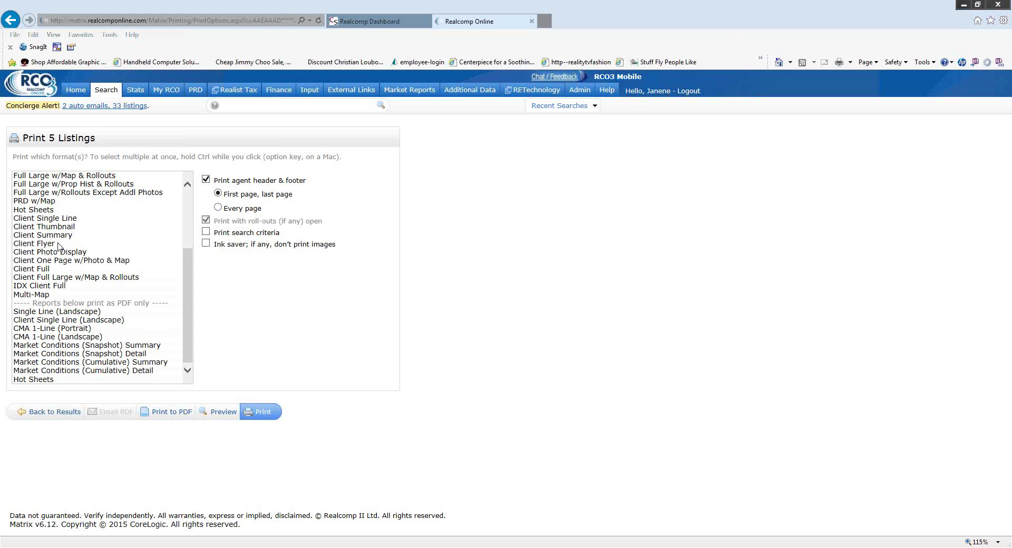
pyautogui.click(60, 244)
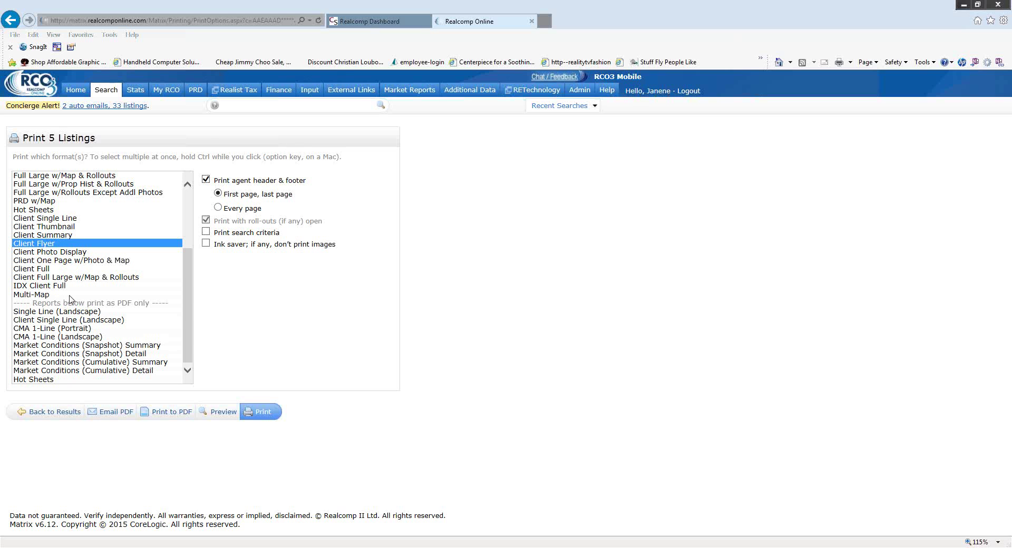
pyautogui.keyDown('ctrl'); pyautogui.click(38, 295); pyautogui.keyUp('ctrl')
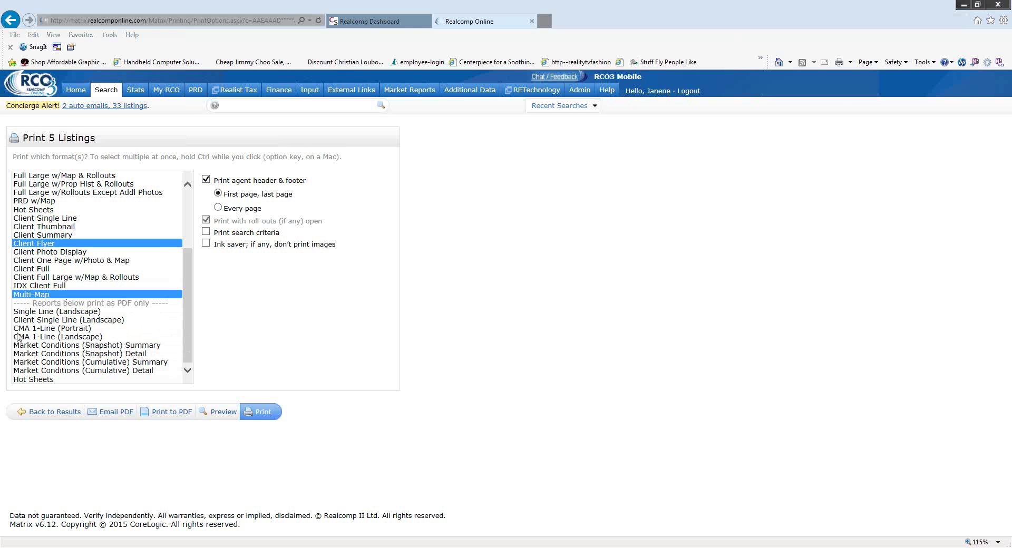
pyautogui.keyDown('ctrl'); pyautogui.click(77, 329); pyautogui.keyUp('ctrl')
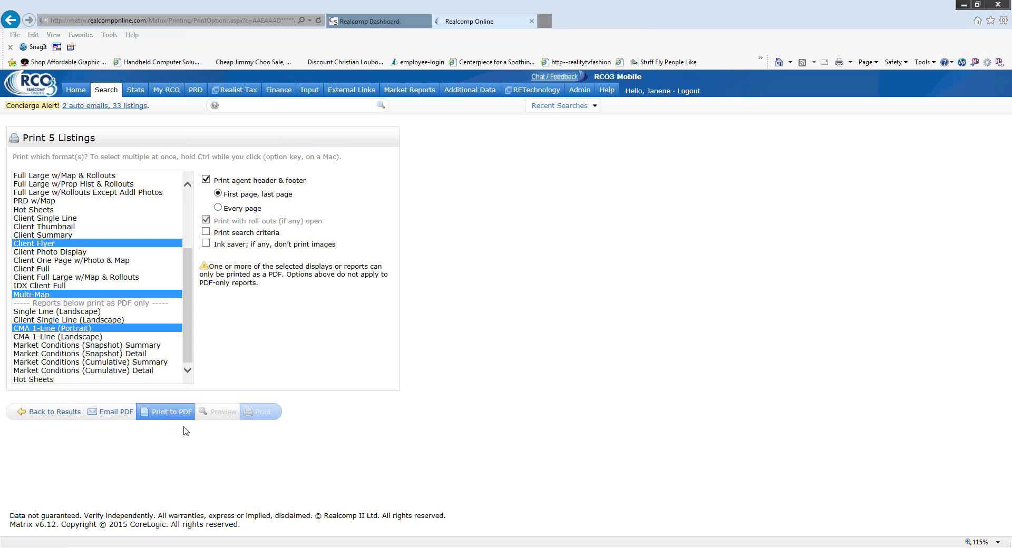
# Generate the PDF report and page through the client flyers to the Multi-Map page.
pyautogui.click(175, 417)
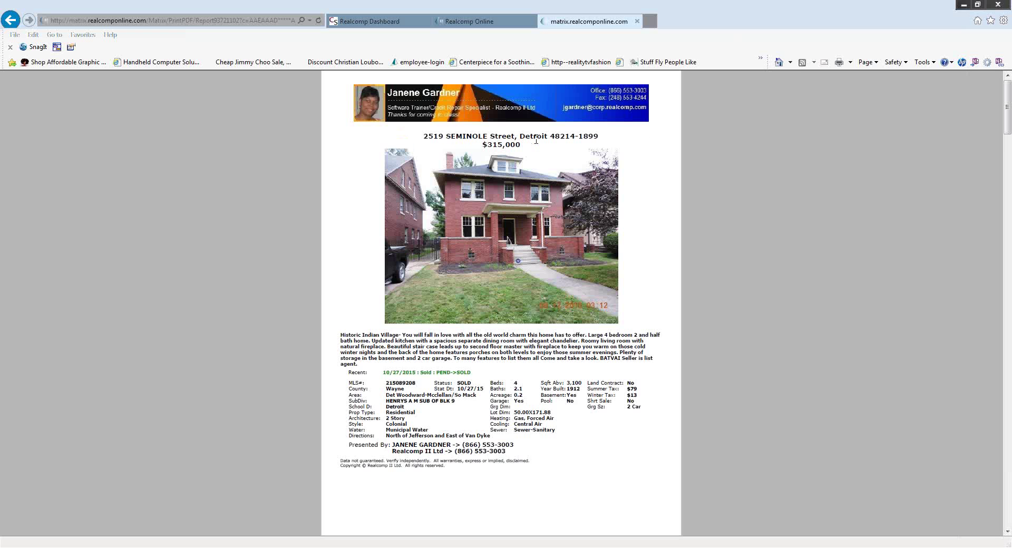
pyautogui.scroll(-3, 663, 309)
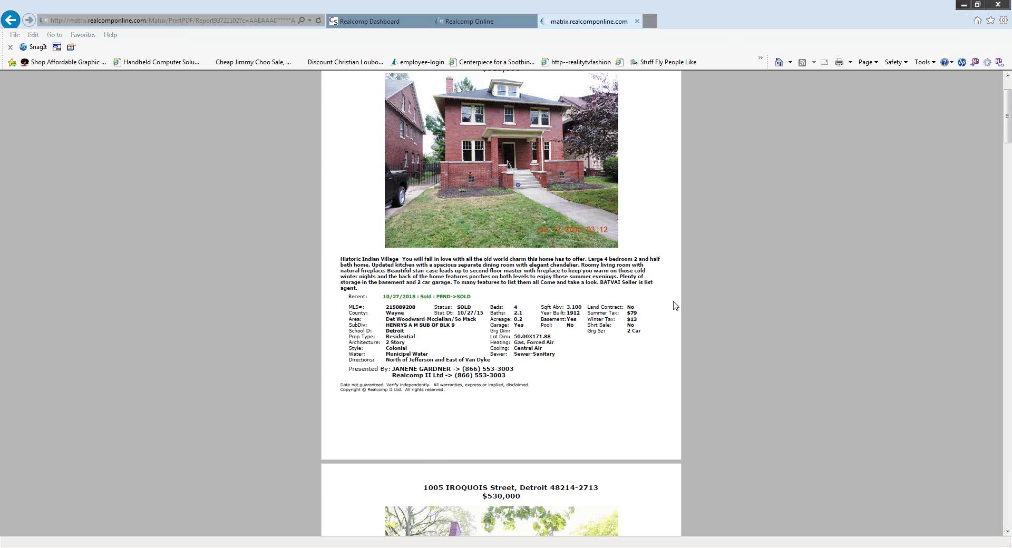
pyautogui.scroll(-5, 675, 306)
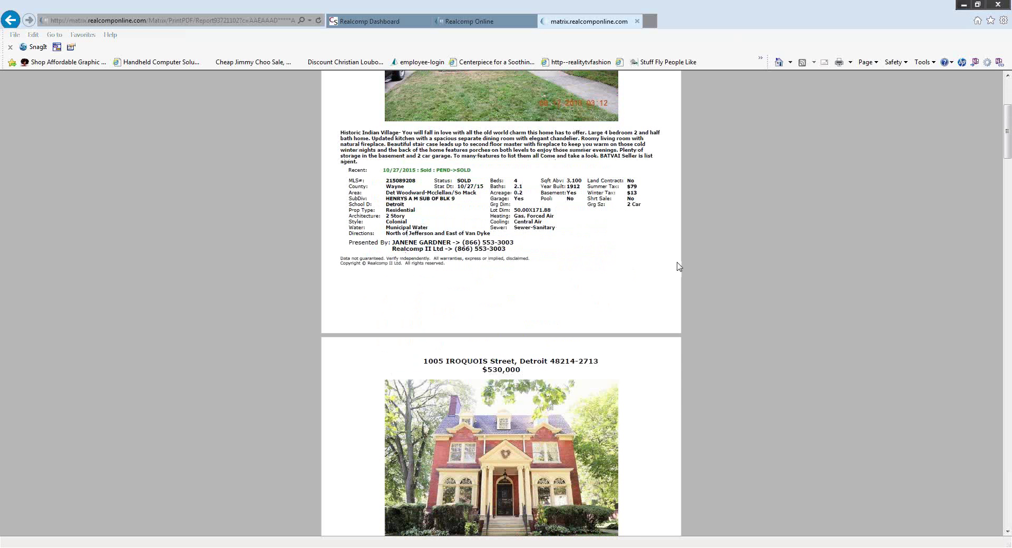
pyautogui.scroll(-5, 679, 266)
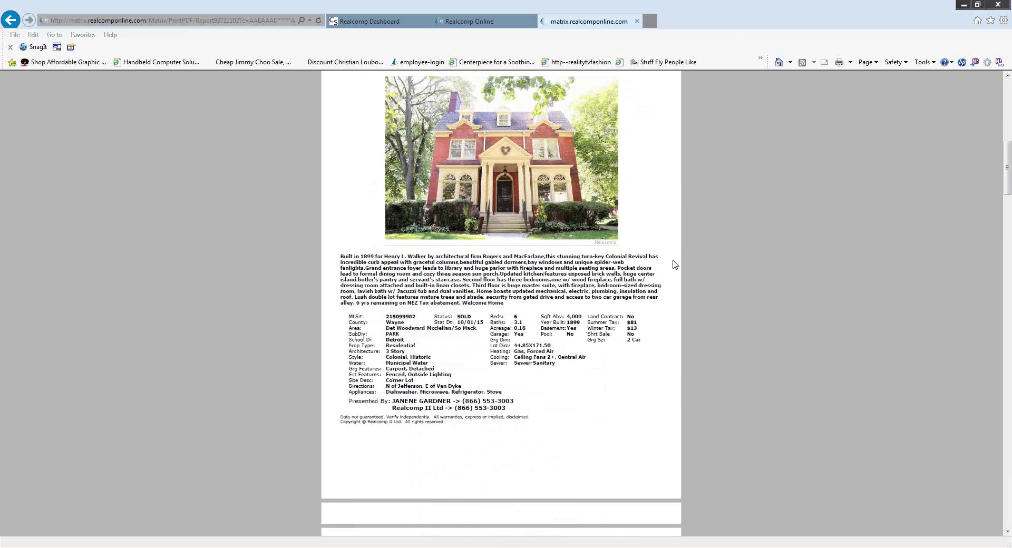
pyautogui.scroll(-5, 676, 265)
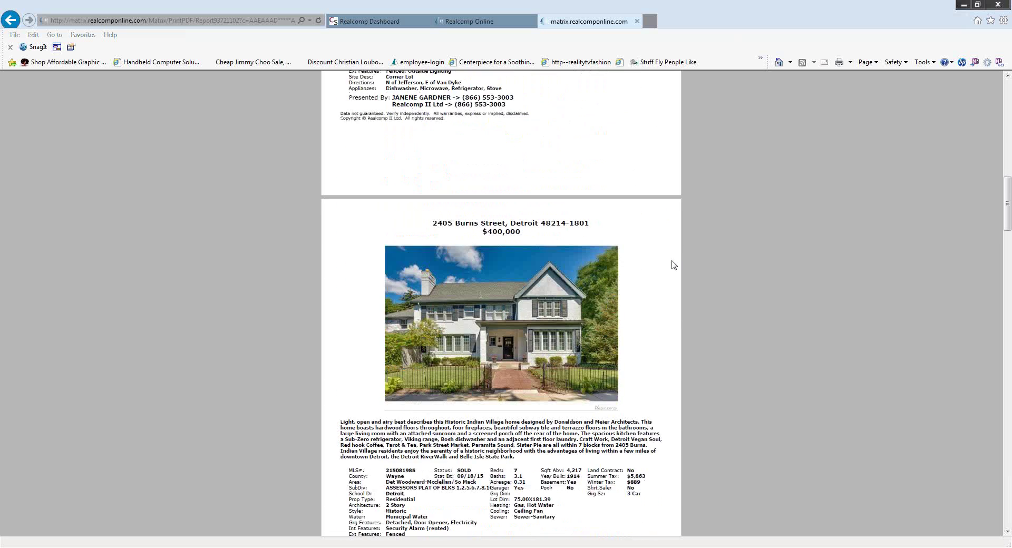
pyautogui.scroll(-5, 674, 265)
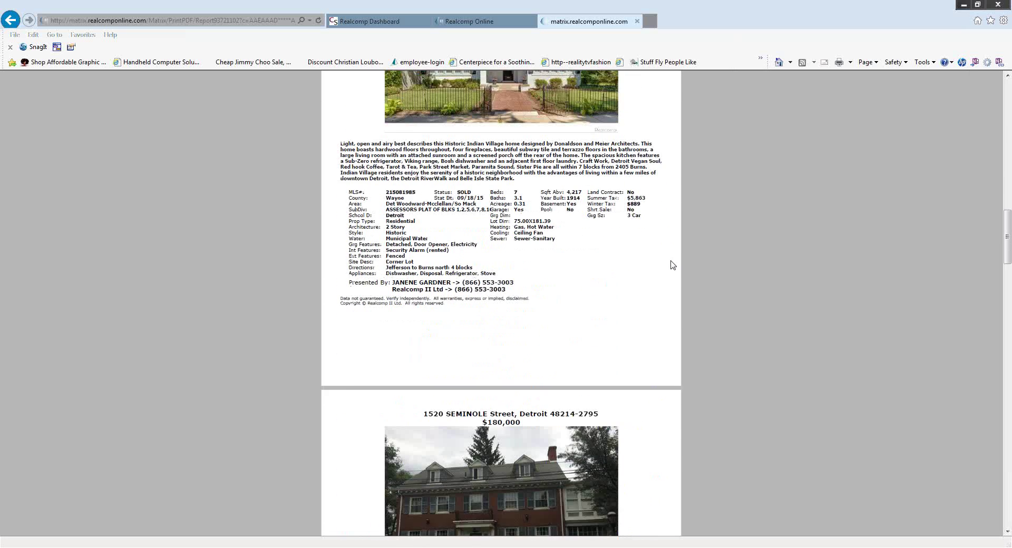
pyautogui.scroll(-5, 673, 265)
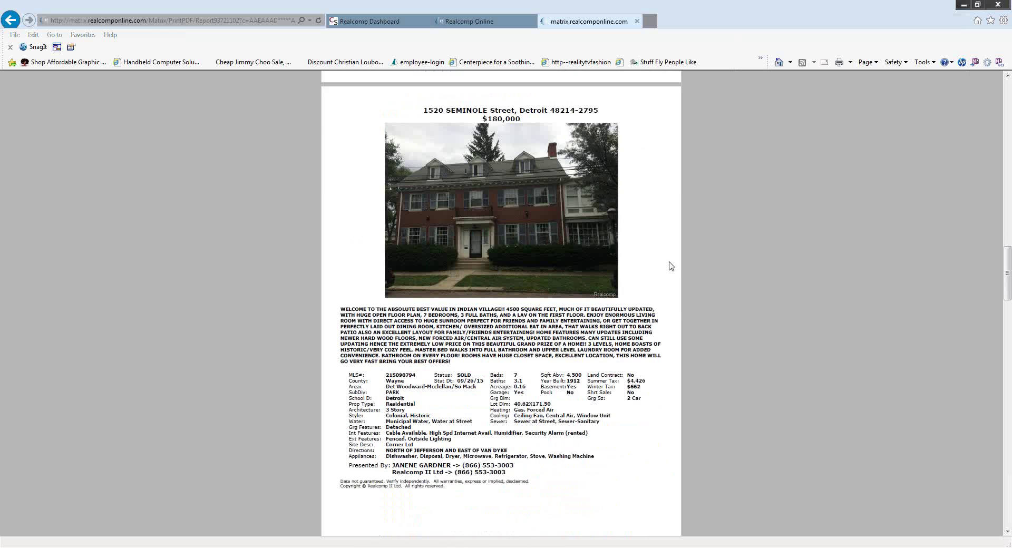
pyautogui.scroll(-5, 671, 266)
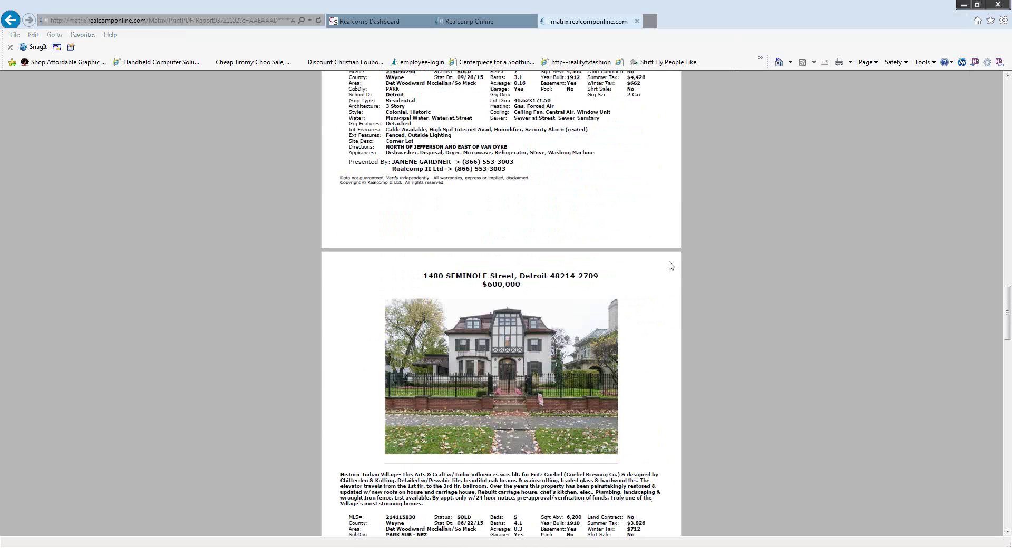
pyautogui.scroll(-7, 671, 265)
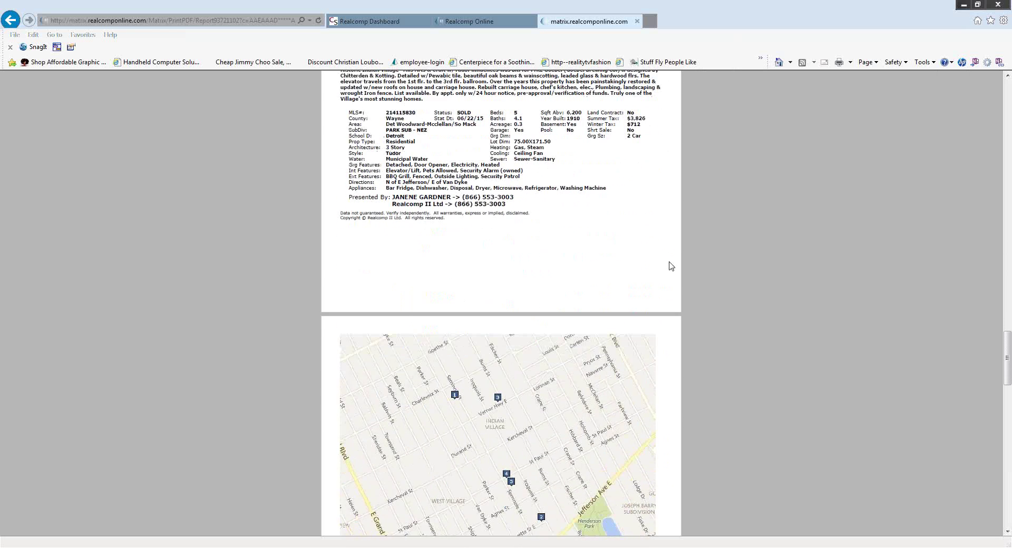
pyautogui.scroll(-2, 671, 265)
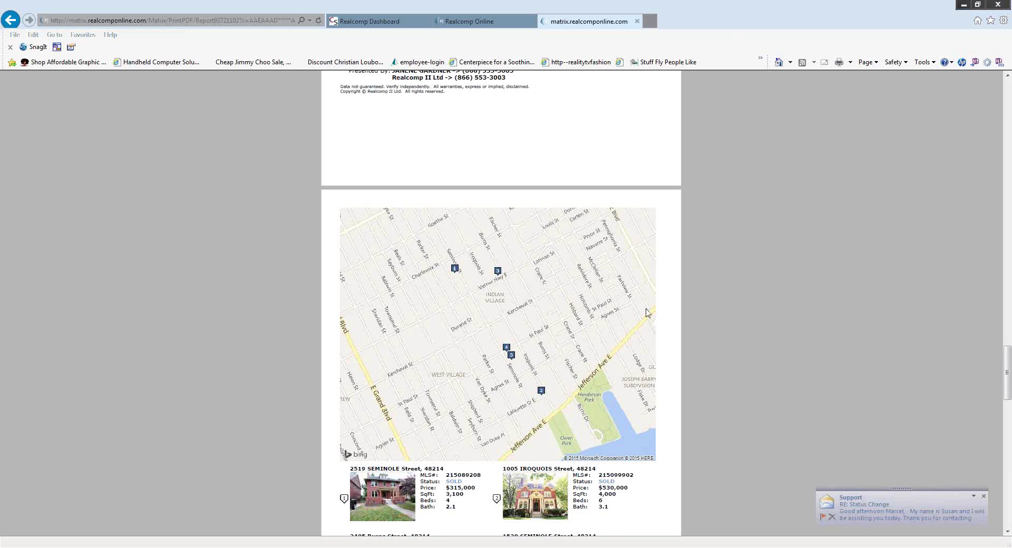
# Scroll past the Multi-Map pins and five listing cards to the CMA 1 Line page.
pyautogui.scroll(-1, 648, 313)
pyautogui.scroll(-1, 648, 313)
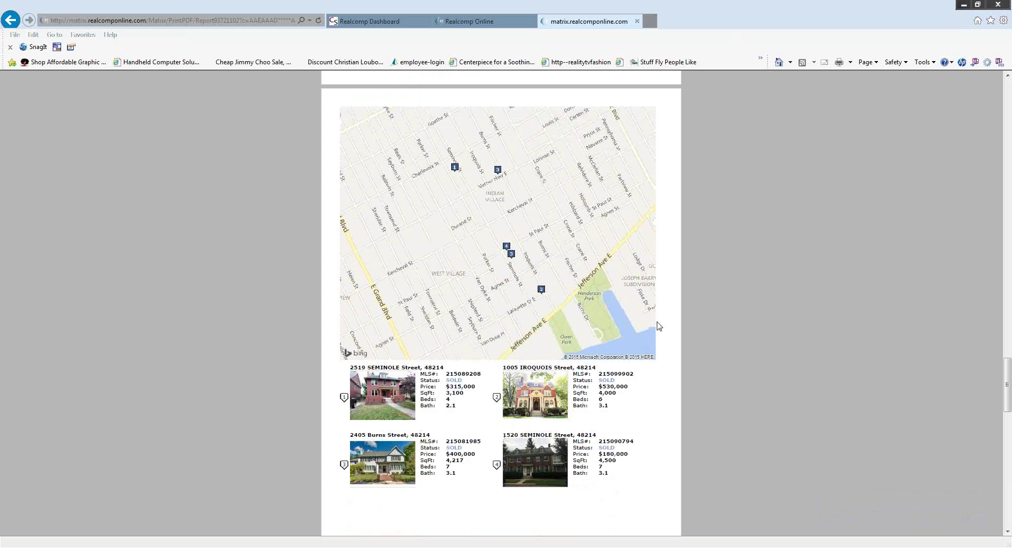
pyautogui.scroll(-6, 658, 326)
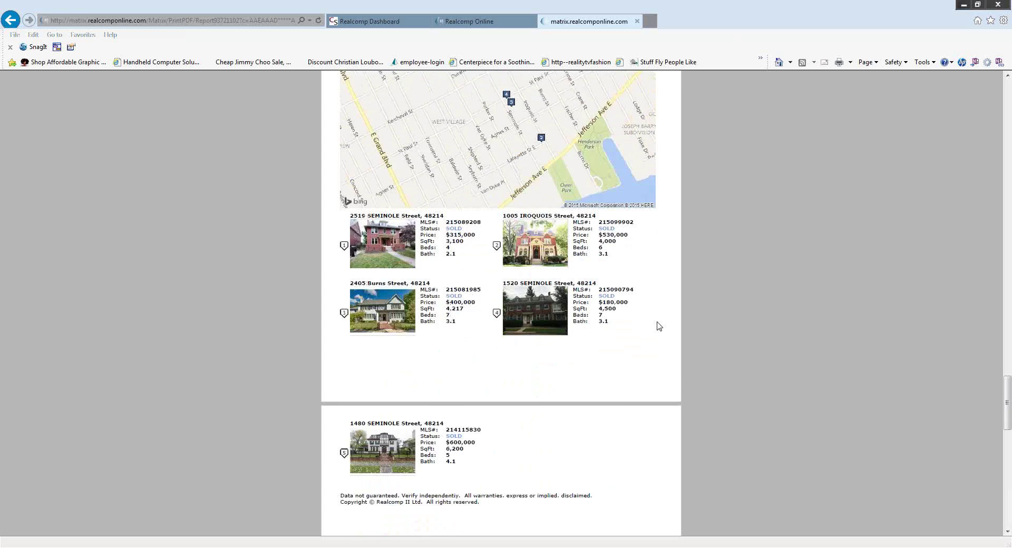
pyautogui.scroll(-10, 658, 326)
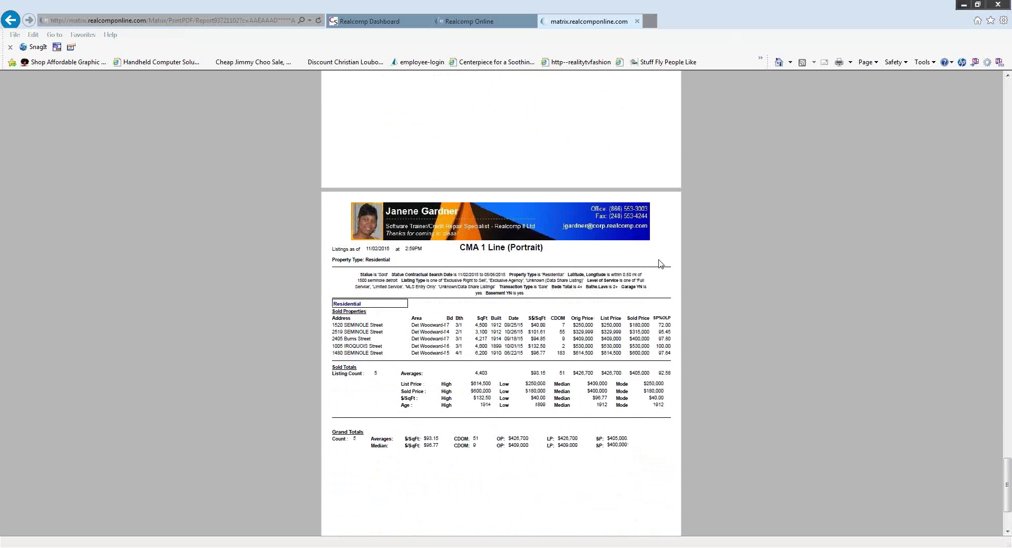
# Zoom in on the CMA 1 Line (Portrait) page showing the $405,000 average sold price.
pyautogui.moveTo(636, 266)
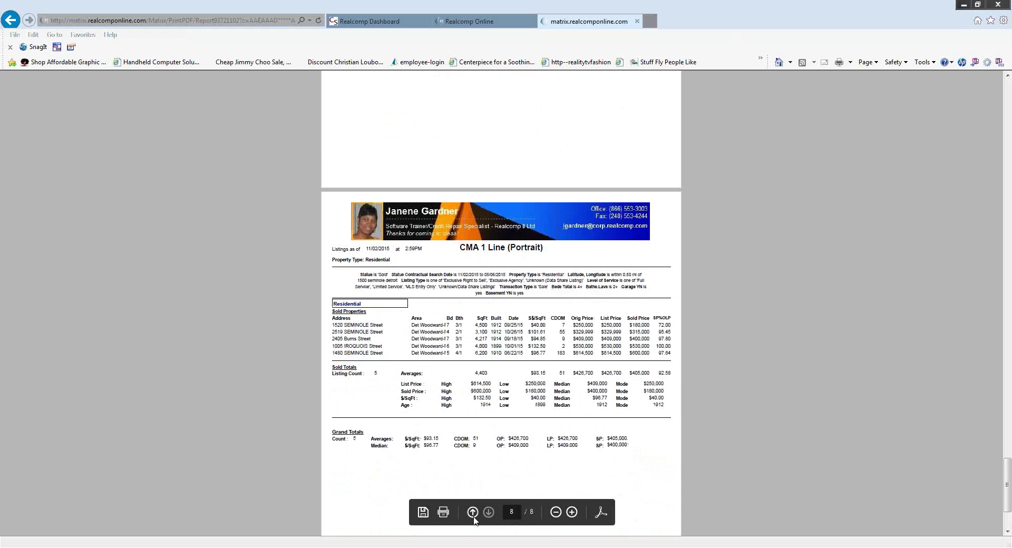
pyautogui.click(573, 512)
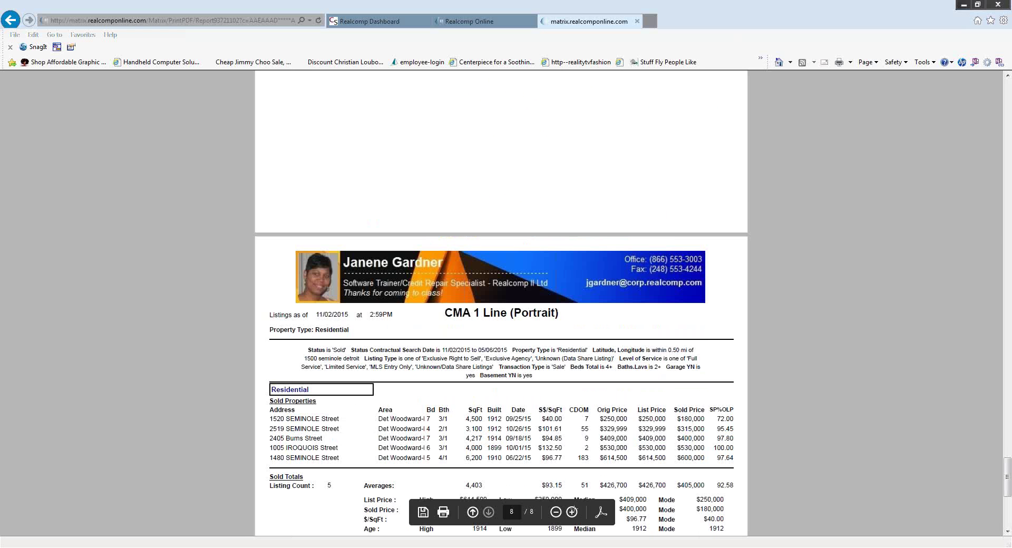
pyautogui.scroll(-3, 578, 328)
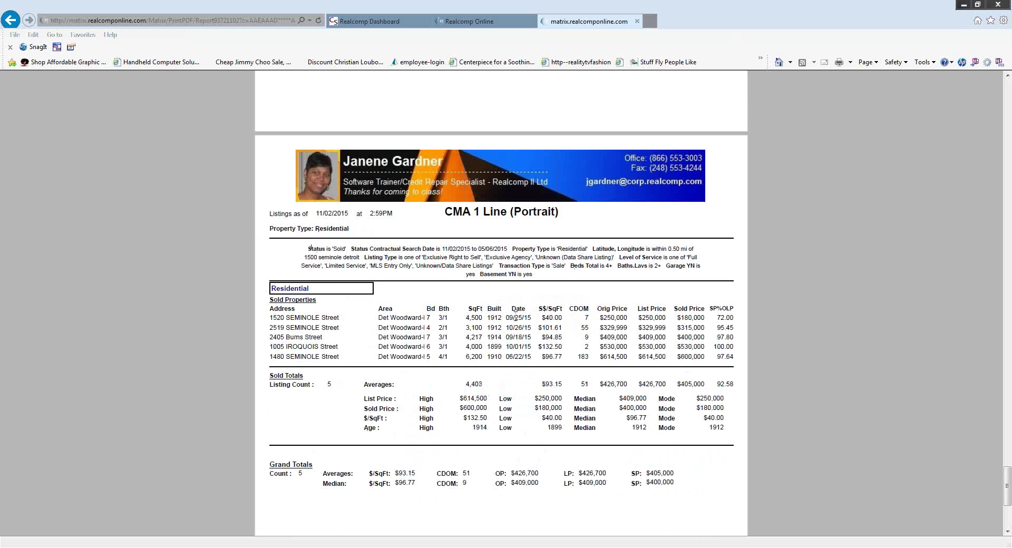
pyautogui.scroll(-1, 526, 276)
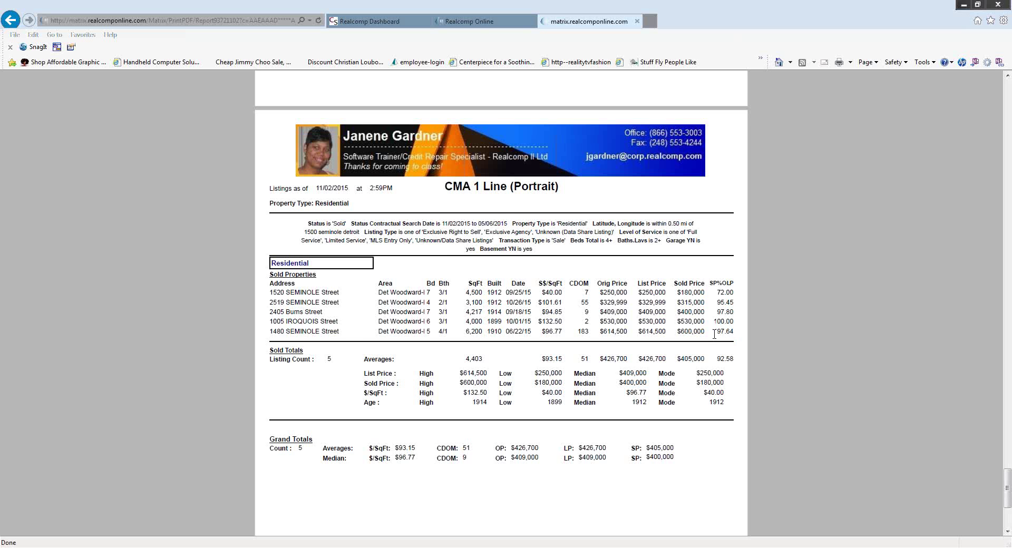
pyautogui.scroll(-1, 714, 334)
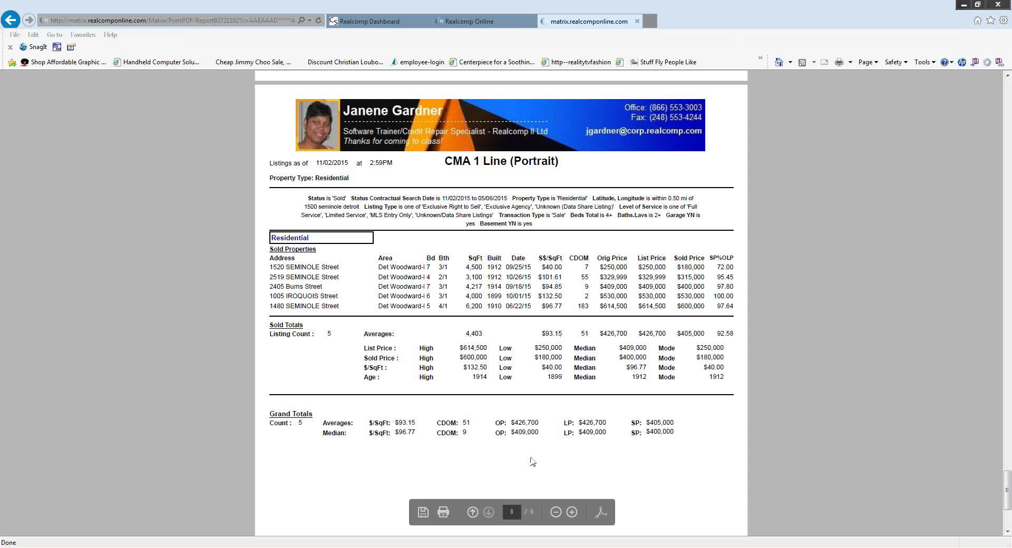
pyautogui.scroll(-3, 527, 453)
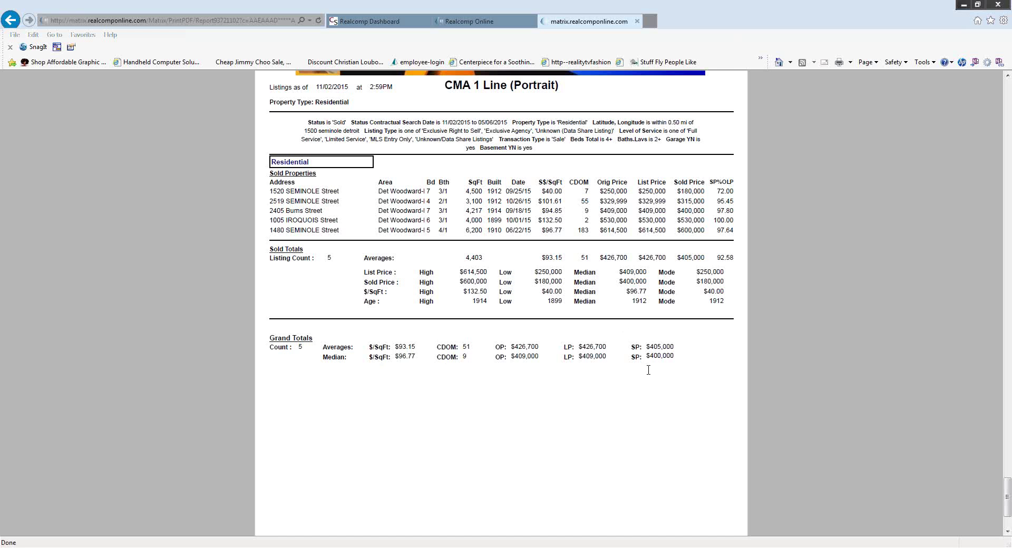
pyautogui.scroll(-2, 586, 420)
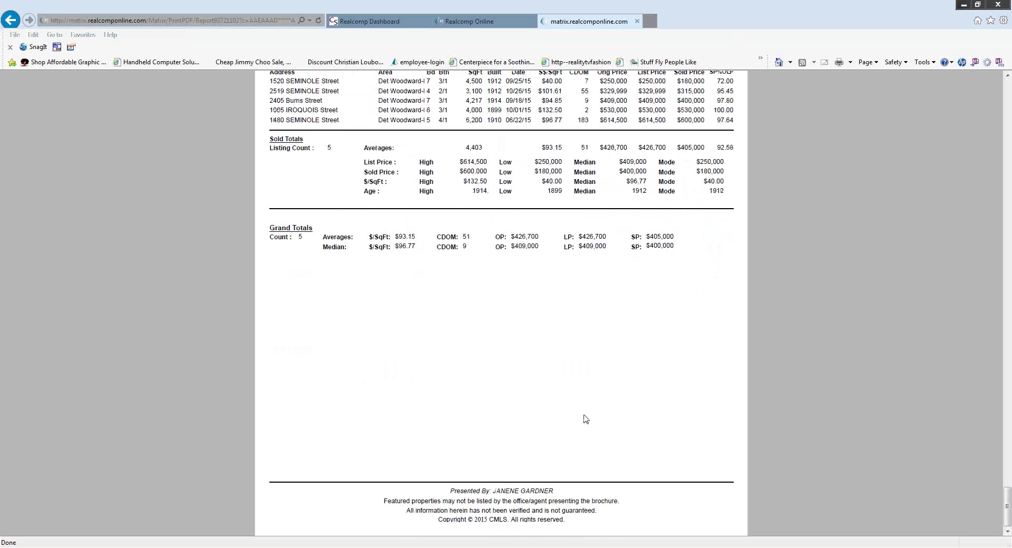
pyautogui.moveTo(385, 448)
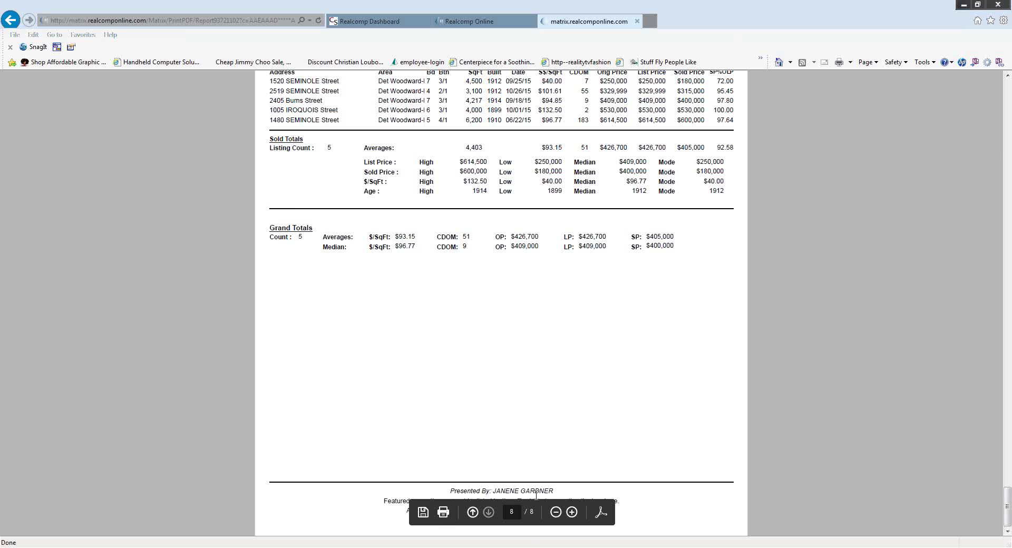
pyautogui.scroll(9, 577, 435)
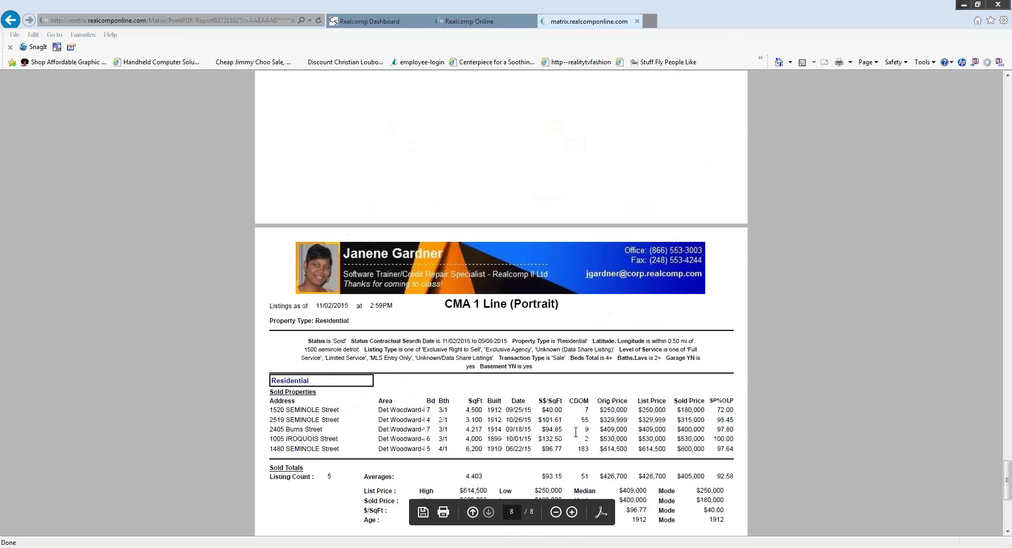
pyautogui.scroll(10, 575, 432)
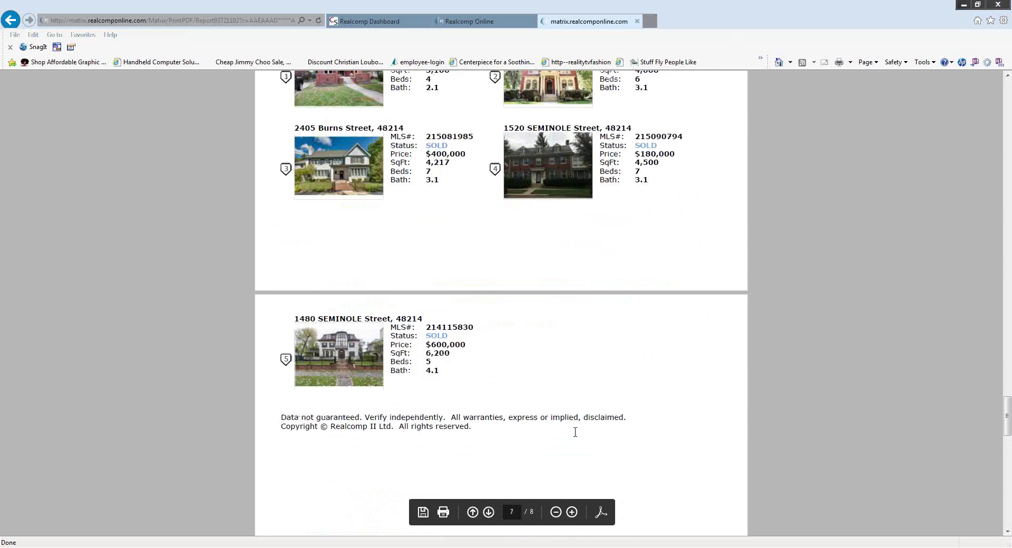
pyautogui.scroll(12, 558, 431)
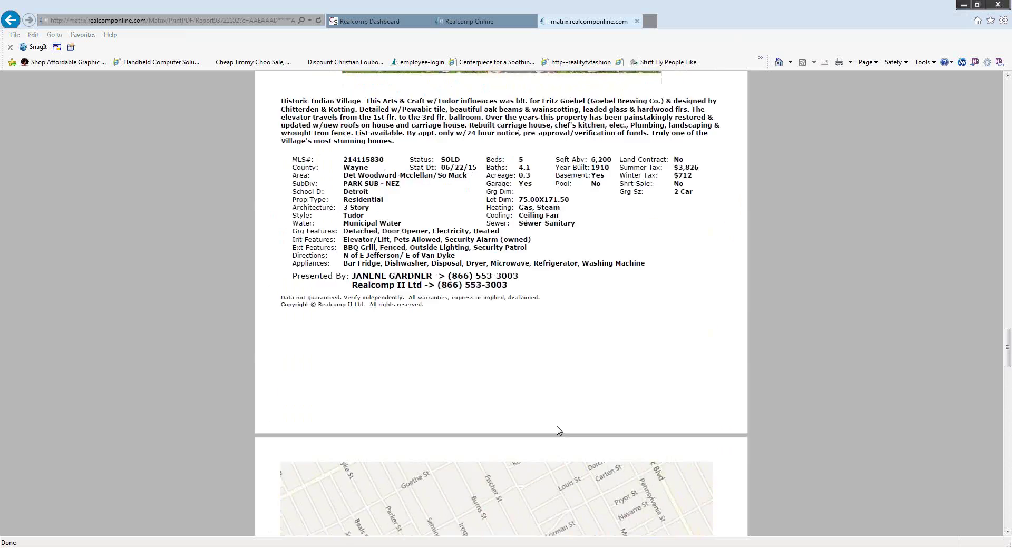
pyautogui.scroll(12, 556, 430)
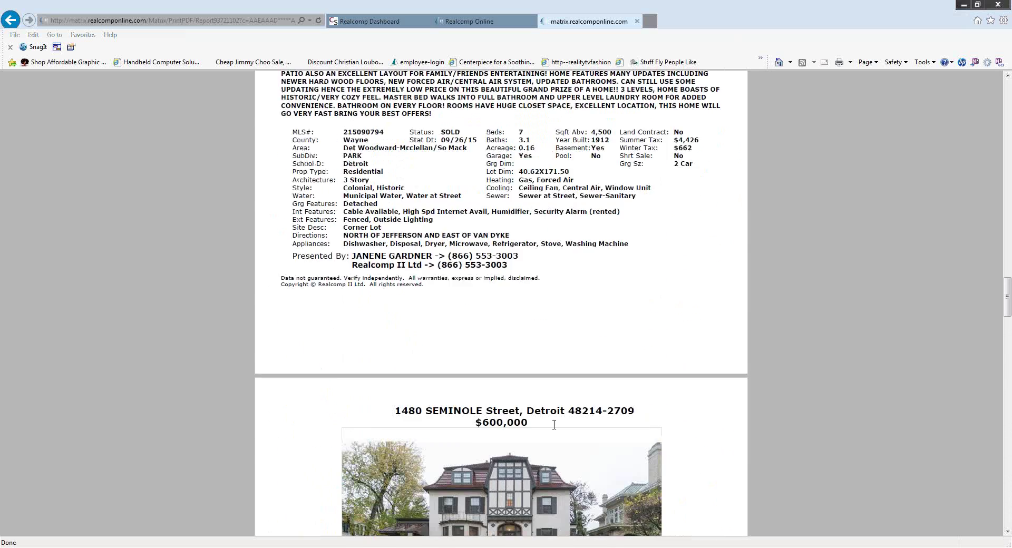
pyautogui.scroll(12, 555, 424)
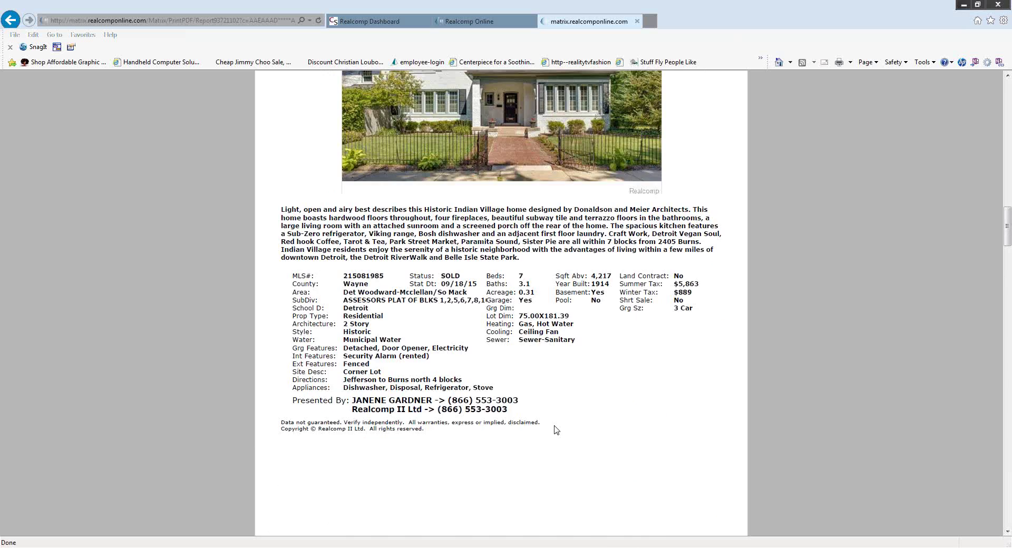
pyautogui.scroll(15, 554, 426)
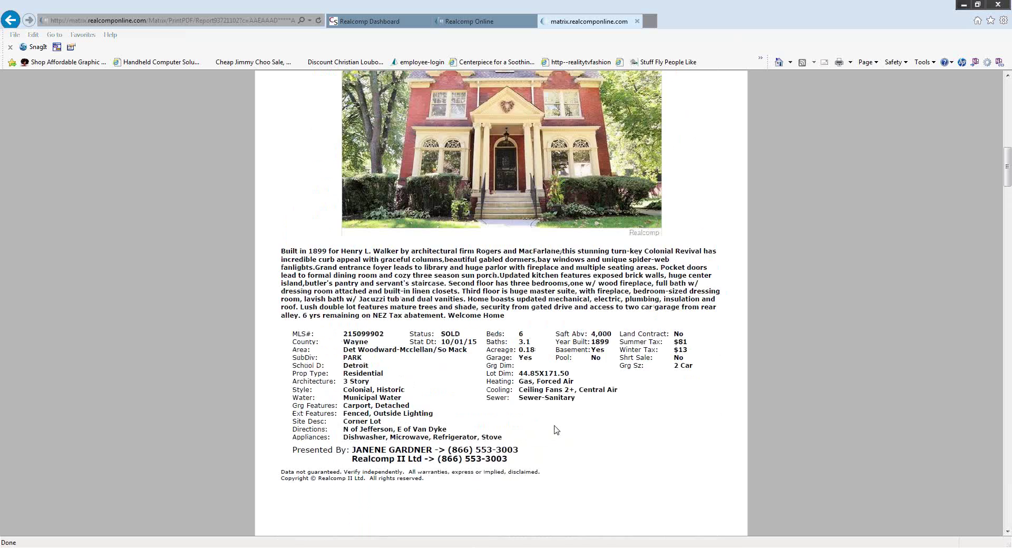
pyautogui.scroll(9, 554, 426)
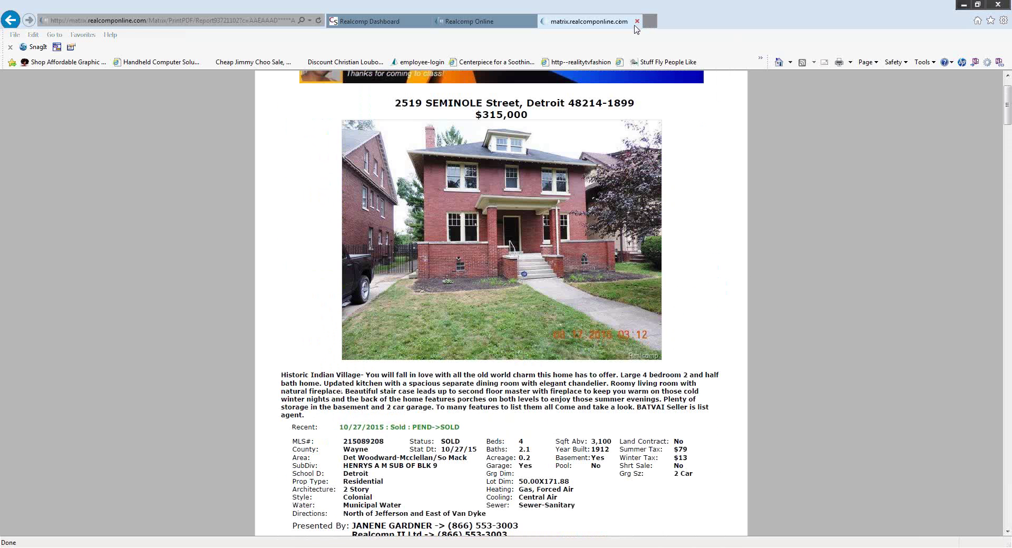
# Close the PDF report tab and go back to the 10 sold comp results, five still checked.
pyautogui.click(637, 22)
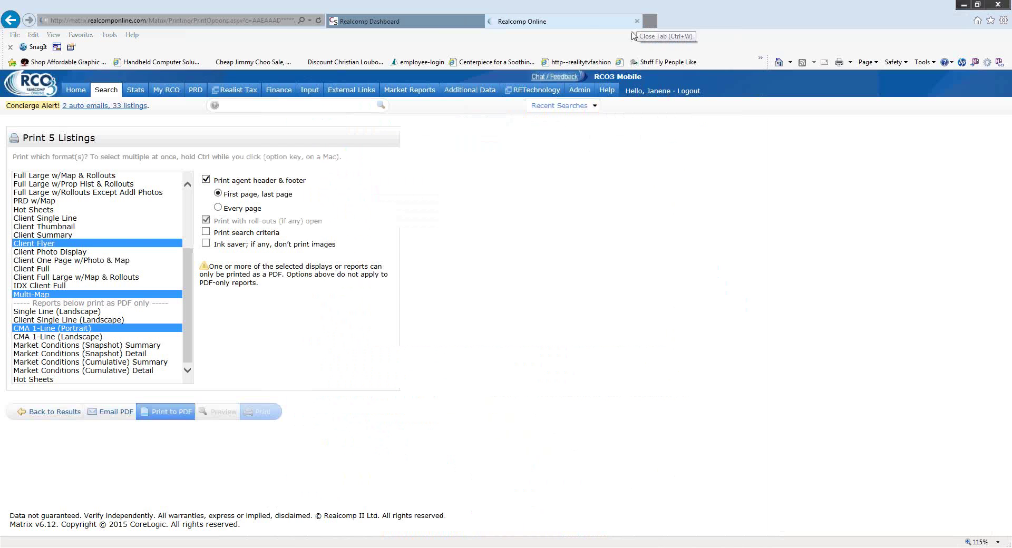
pyautogui.click(66, 414)
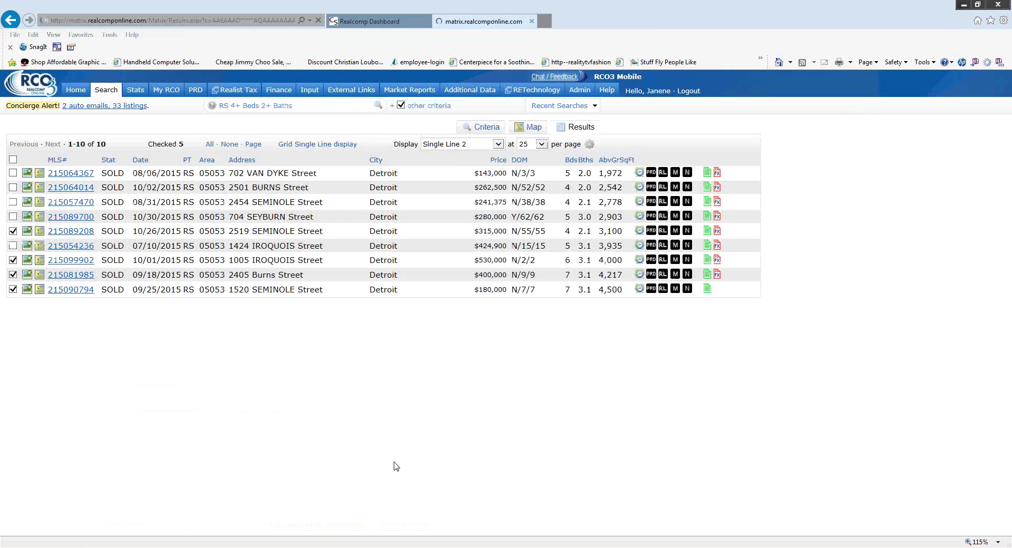